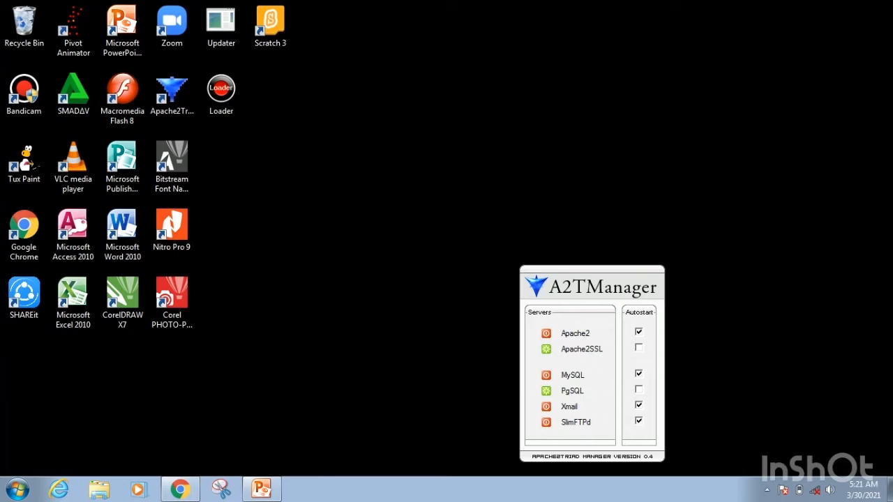
Switch to Chrome, open phpmyadmin from the localhost index and sign in as root with the saved credentials.
{"action": "left_click", "coordinate": [180, 489]}
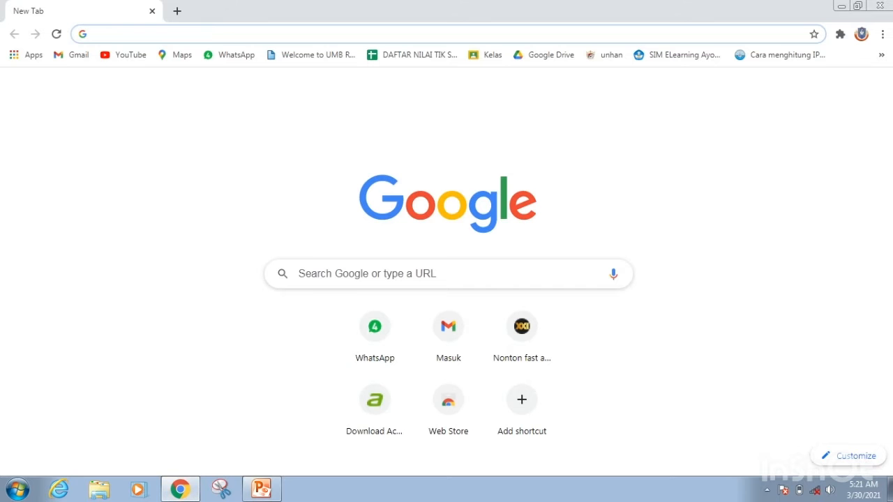
{"action": "type", "text": "localhost"}
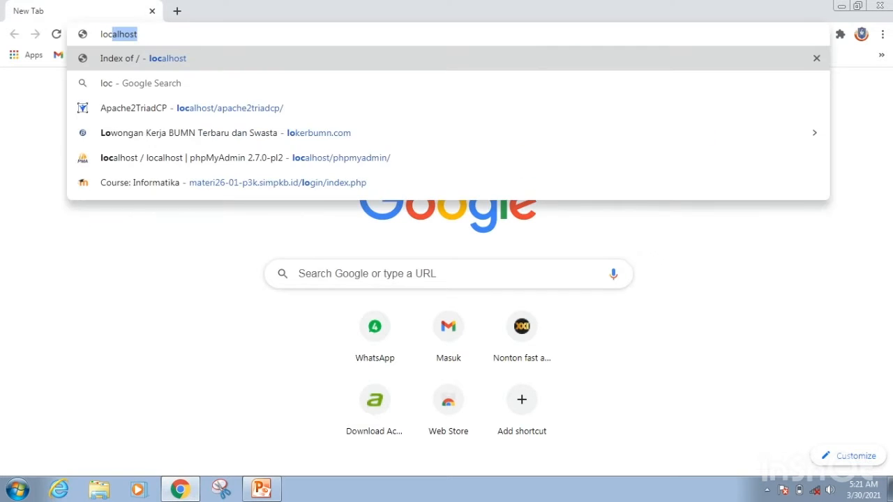
{"action": "key", "text": "Return"}
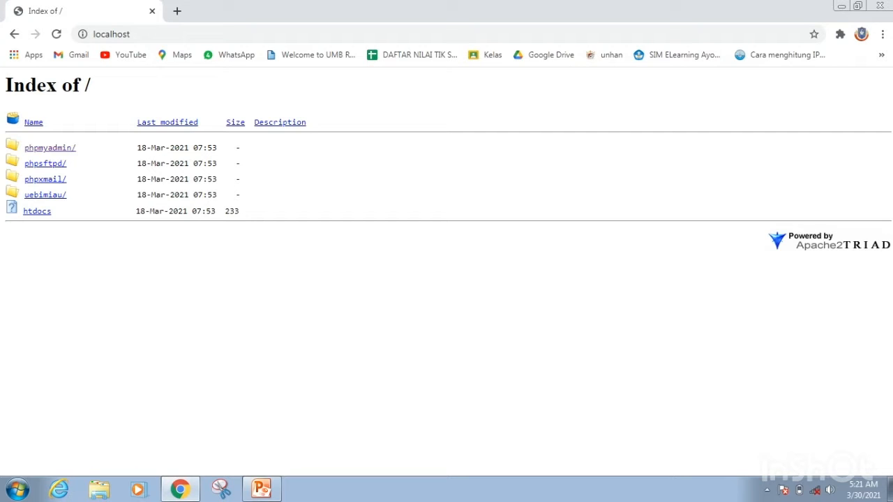
{"action": "left_click", "coordinate": [50, 147]}
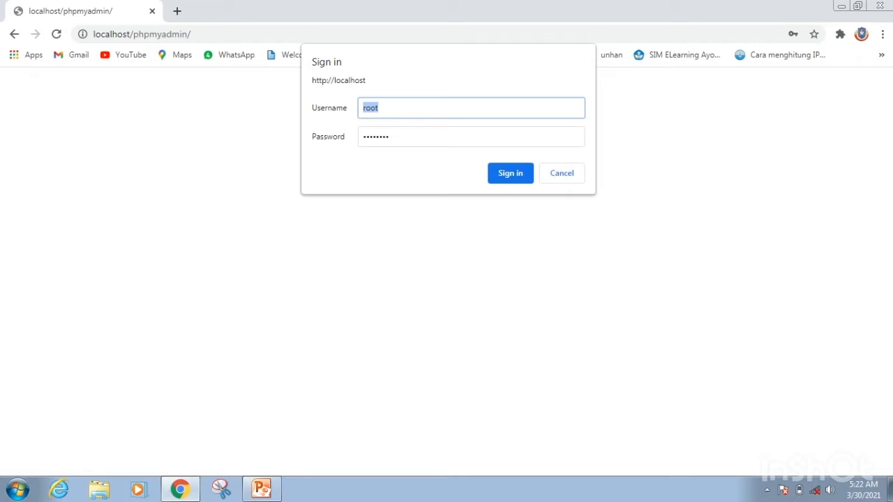
{"action": "left_click", "coordinate": [508, 174]}
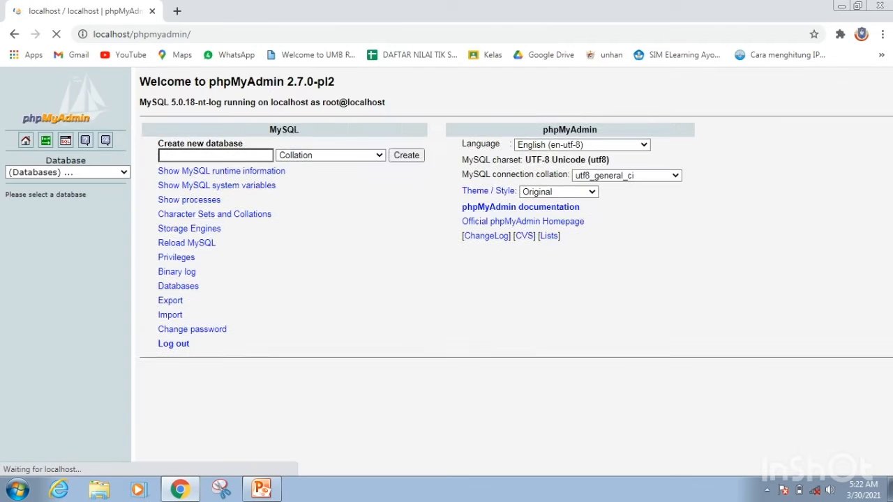
{"action": "left_click_drag", "start_coordinate": [168, 200], "coordinate": [265, 326]}
{"action": "left_click", "coordinate": [265, 326]}
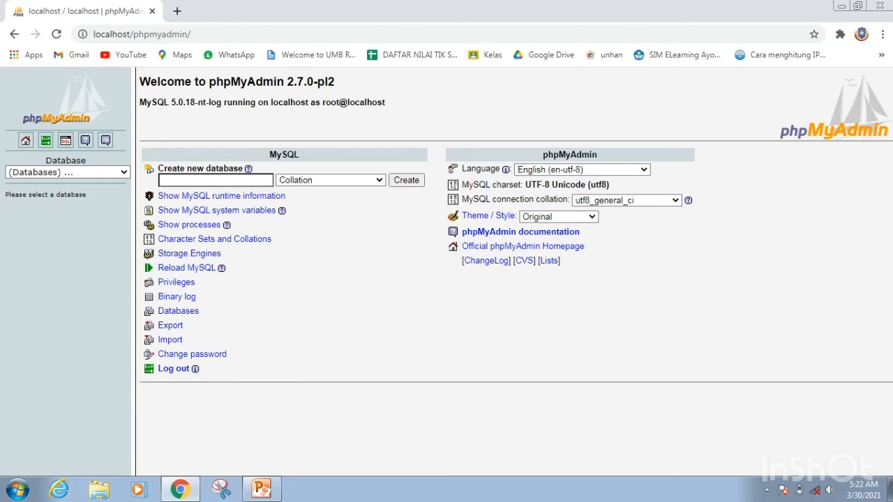
Look at the tables of the existing dbperpustakaan database and return to the phpMyAdmin home page.
{"action": "left_click", "coordinate": [67, 172]}
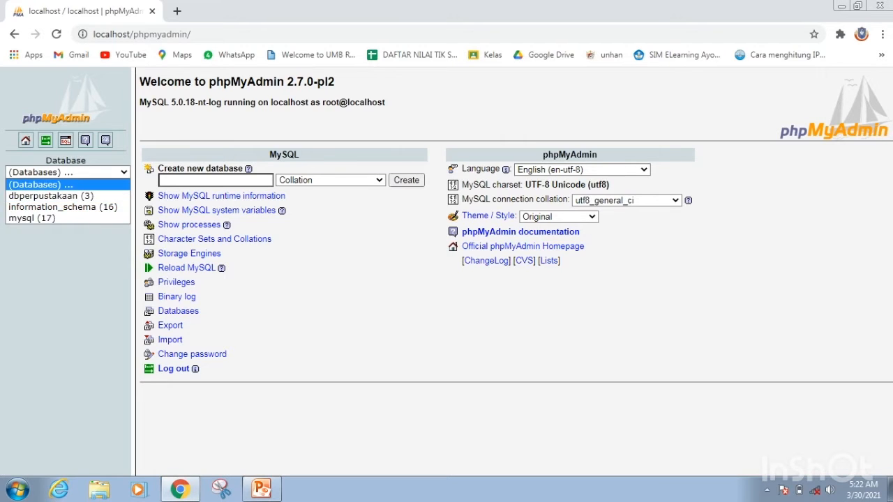
{"action": "left_click", "coordinate": [41, 184]}
{"action": "left_click", "coordinate": [67, 172]}
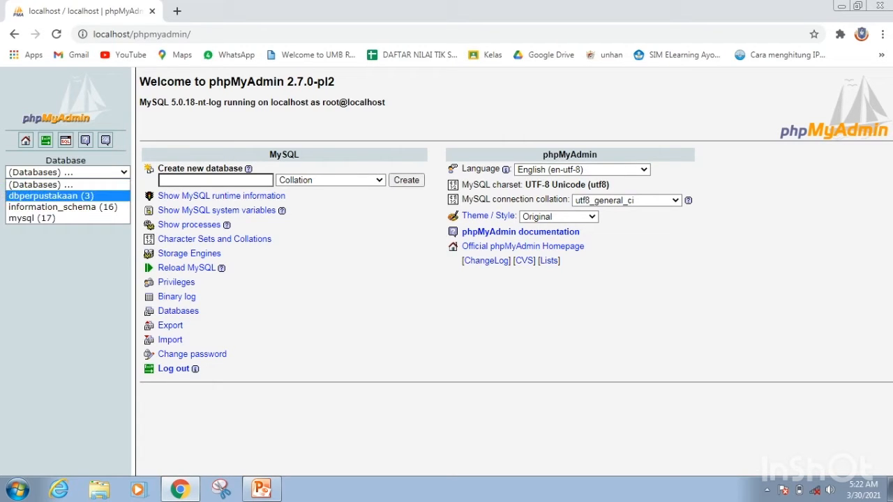
{"action": "left_click", "coordinate": [49, 196]}
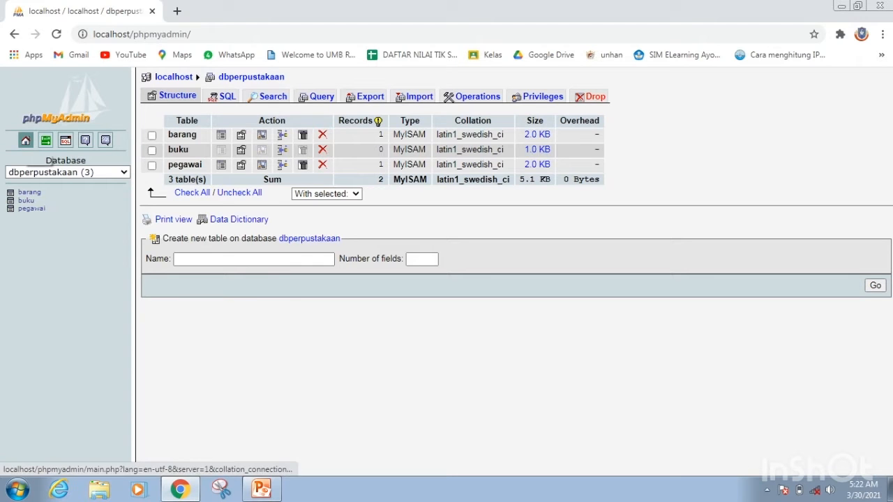
{"action": "left_click", "coordinate": [25, 140]}
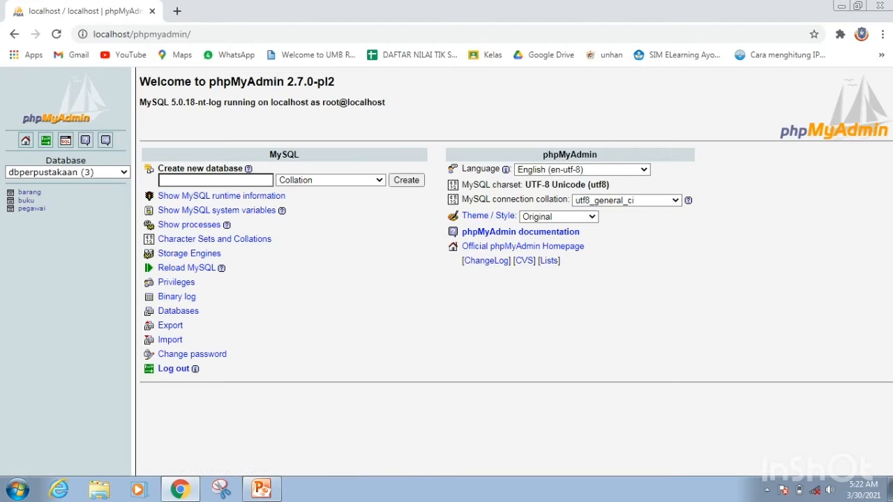
{"action": "left_click", "coordinate": [77, 172]}
{"action": "left_click", "coordinate": [63, 196]}
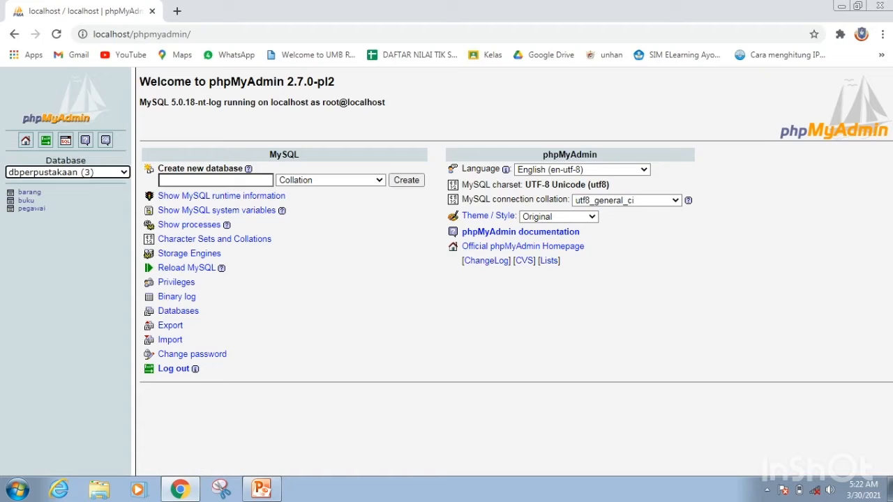
Create a new database named dbmahasiswa with the default collation.
{"action": "left_click", "coordinate": [216, 180]}
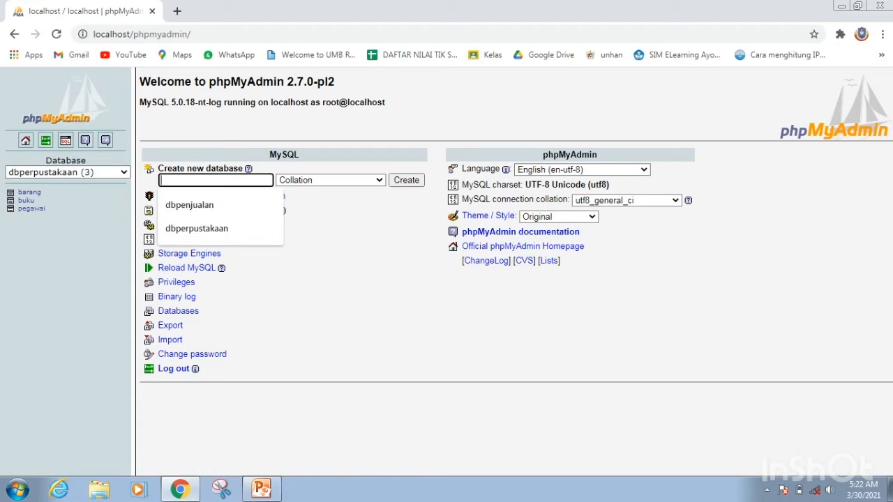
{"action": "type", "text": "dbm"}
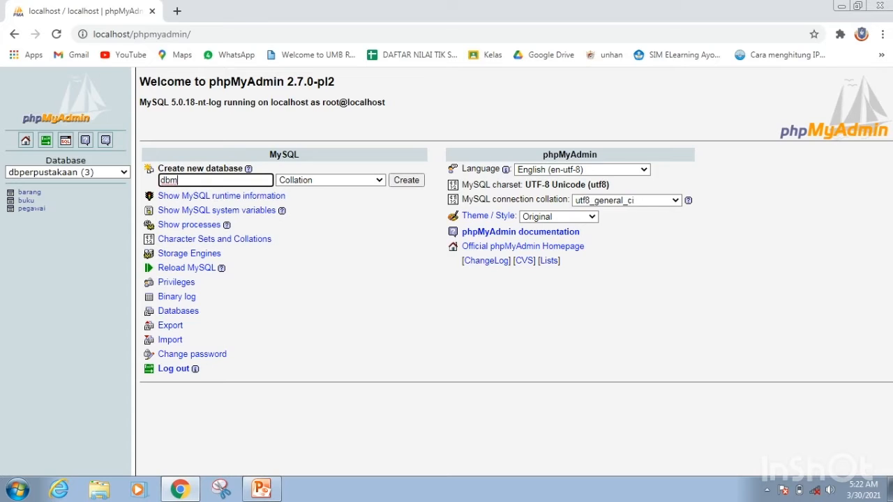
{"action": "type", "text": "ahasiswa"}
{"action": "left_click", "coordinate": [407, 180]}
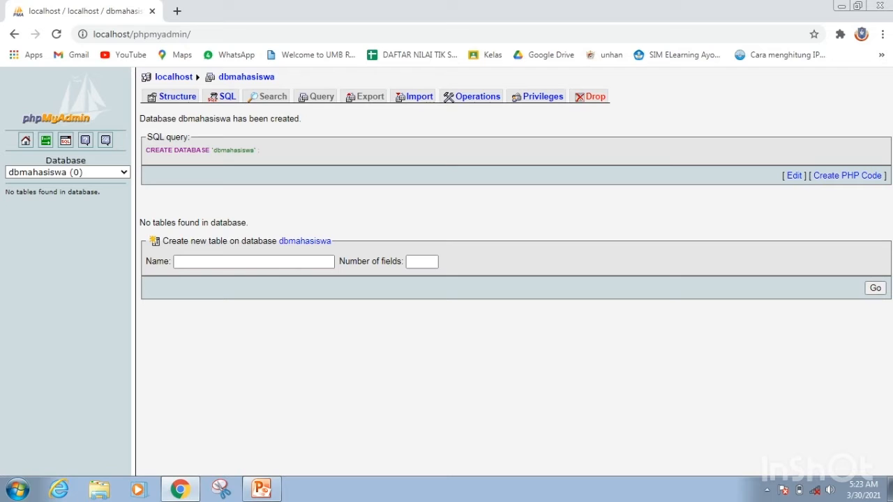
Find and start the Windows Magnifier, and examine the CREATE DATABASE statement in the SQL query box.
{"action": "left_click", "coordinate": [18, 489]}
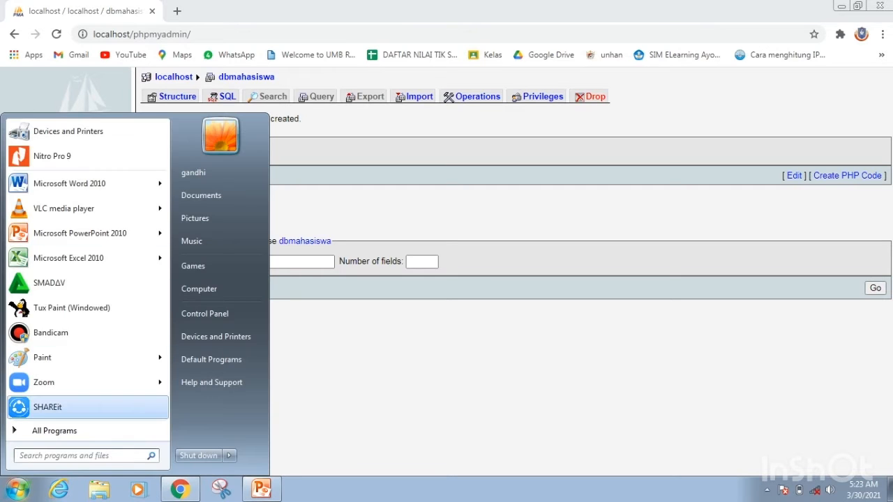
{"action": "type", "text": "magni"}
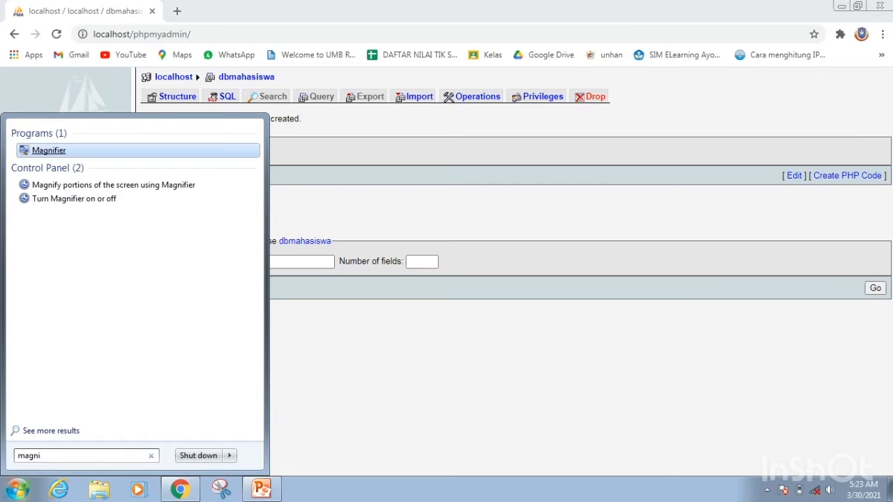
{"action": "key", "text": "Return"}
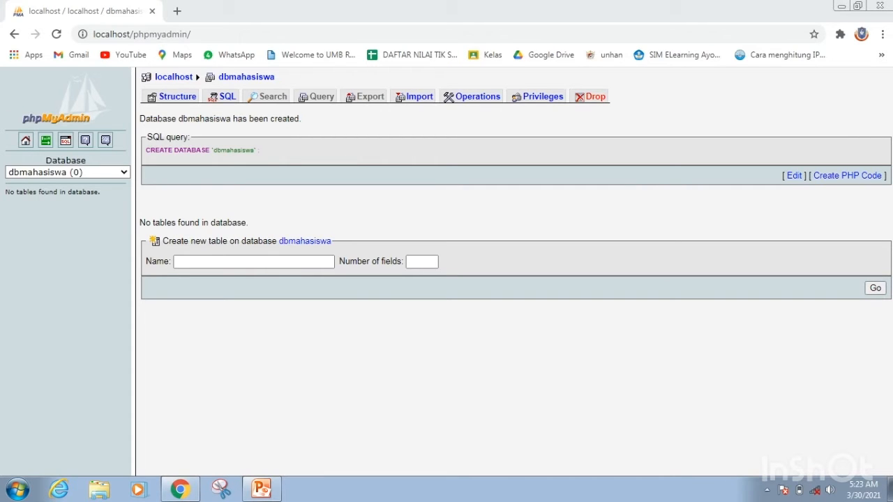
{"action": "left_click_drag", "start_coordinate": [257, 150], "coordinate": [146, 150]}
{"action": "left_click", "coordinate": [148, 152]}
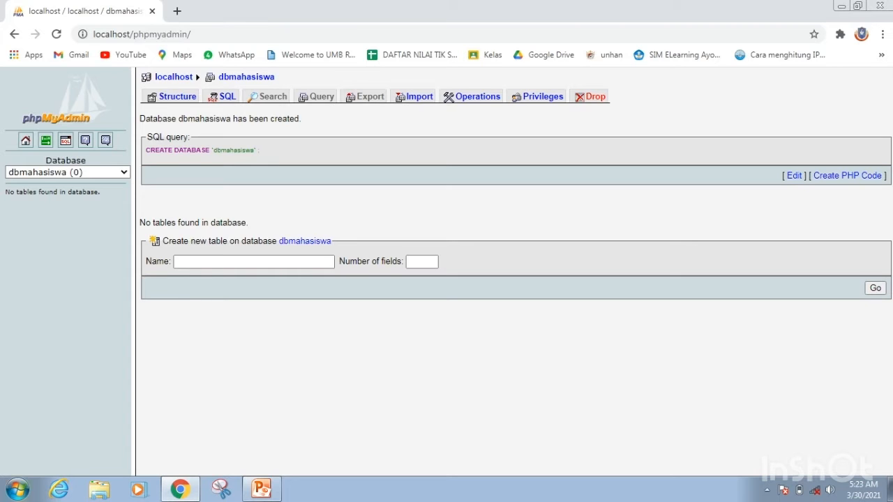
Start Magnifier again from the Ease of Access accessories to inspect the phpMyAdmin page.
{"action": "left_click", "coordinate": [18, 490]}
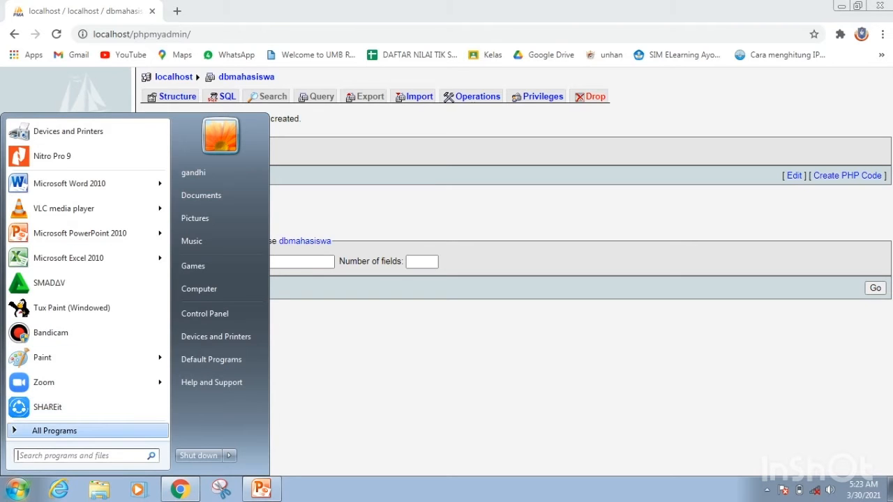
{"action": "left_click", "coordinate": [55, 431]}
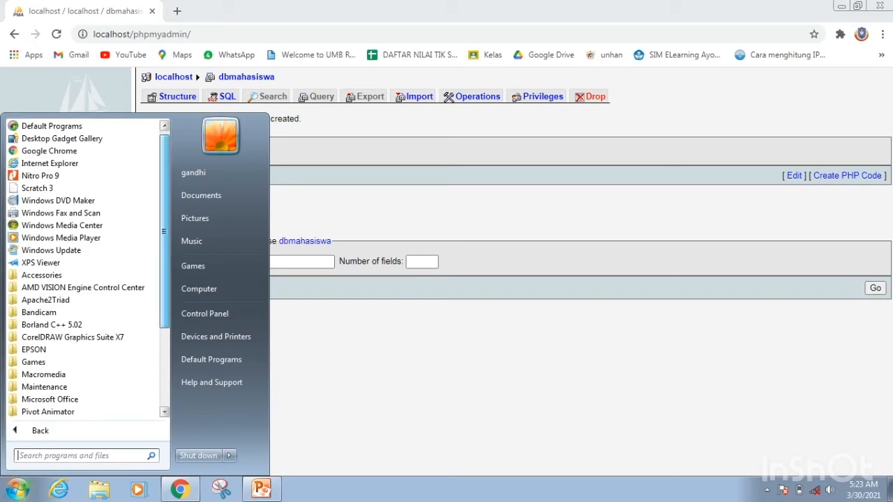
{"action": "scroll", "coordinate": [83, 312], "scroll_direction": "down", "scroll_amount": 1}
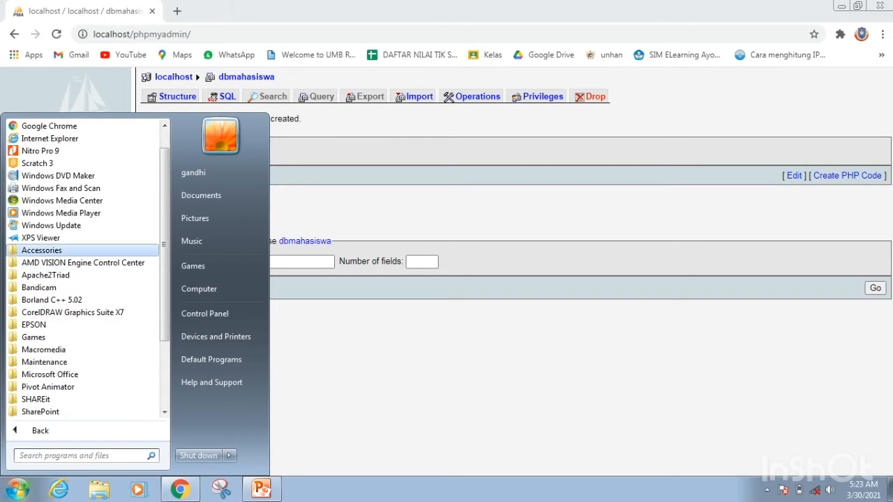
{"action": "left_click", "coordinate": [42, 249]}
{"action": "left_click", "coordinate": [58, 375]}
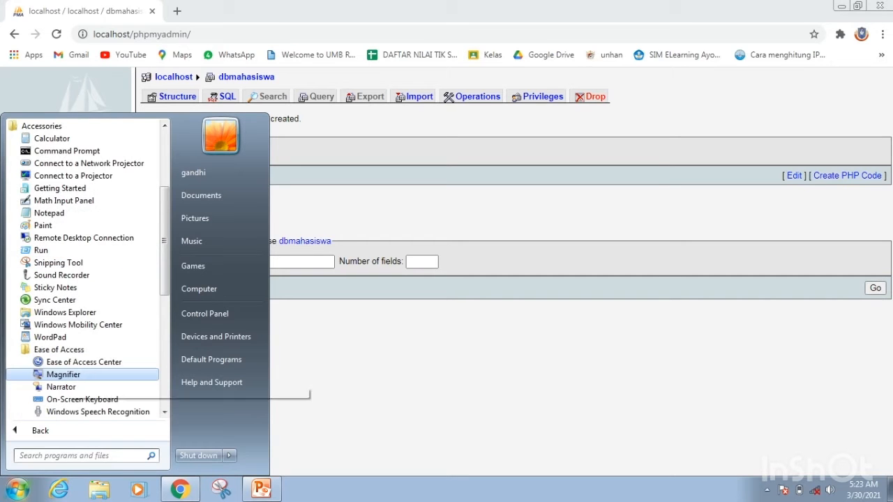
{"action": "left_click", "coordinate": [58, 374]}
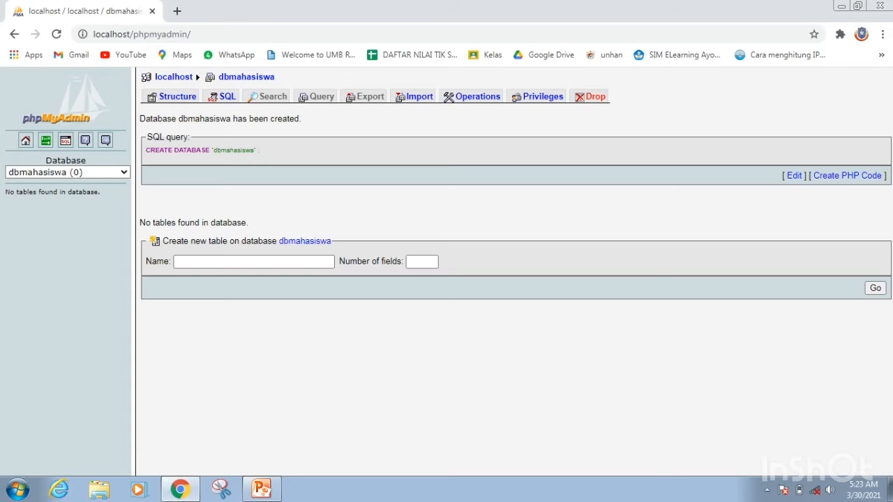
Start a mahasiswa table with 4 fields in dbmahasiswa, consulting the example table structure on slide 8 in PowerPoint.
{"action": "left_click", "coordinate": [253, 263]}
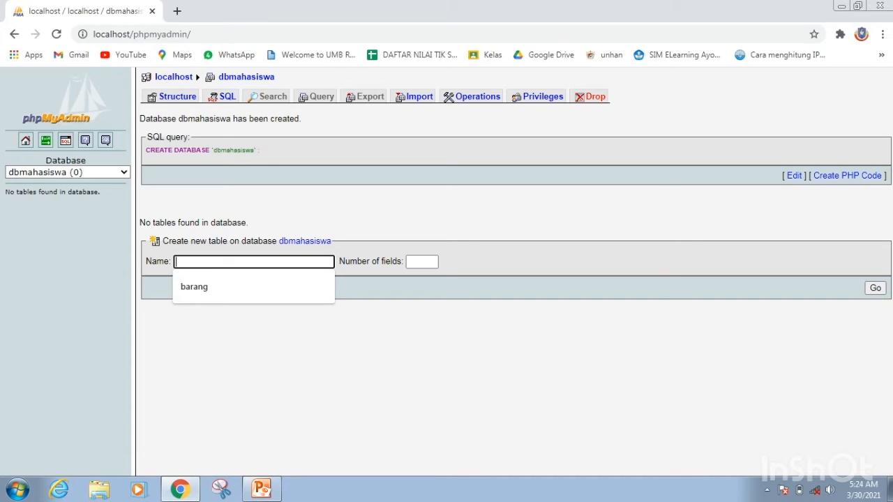
{"action": "type", "text": "mahasiswa"}
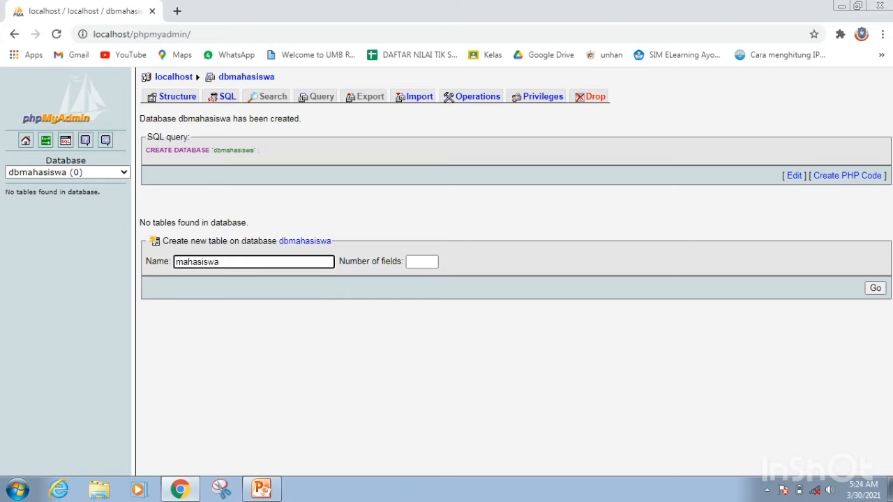
{"action": "left_click", "coordinate": [422, 262]}
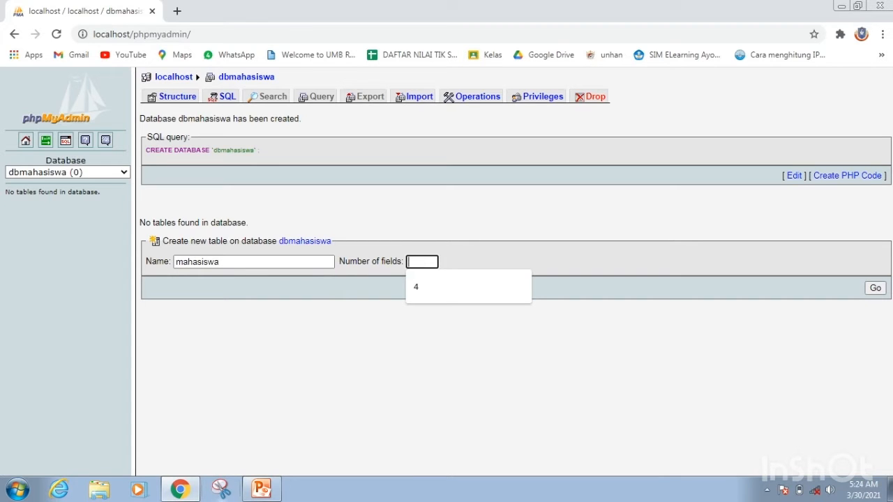
{"action": "left_click", "coordinate": [261, 489]}
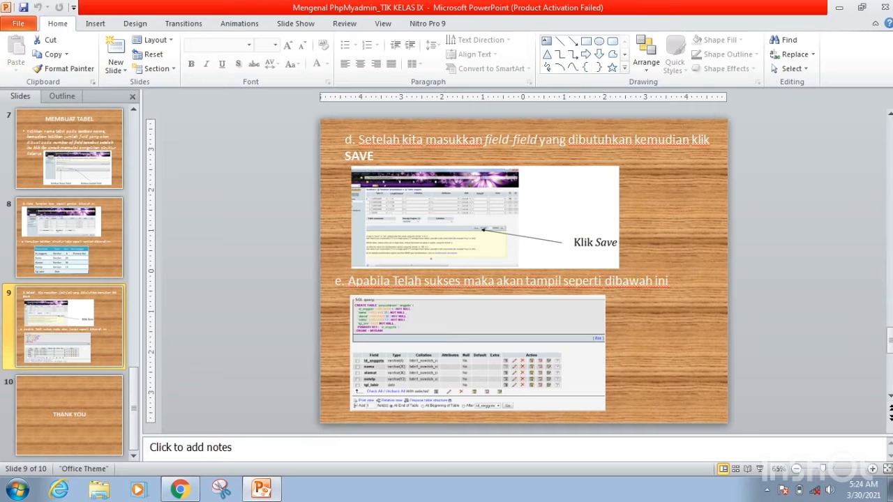
{"action": "left_click", "coordinate": [69, 238]}
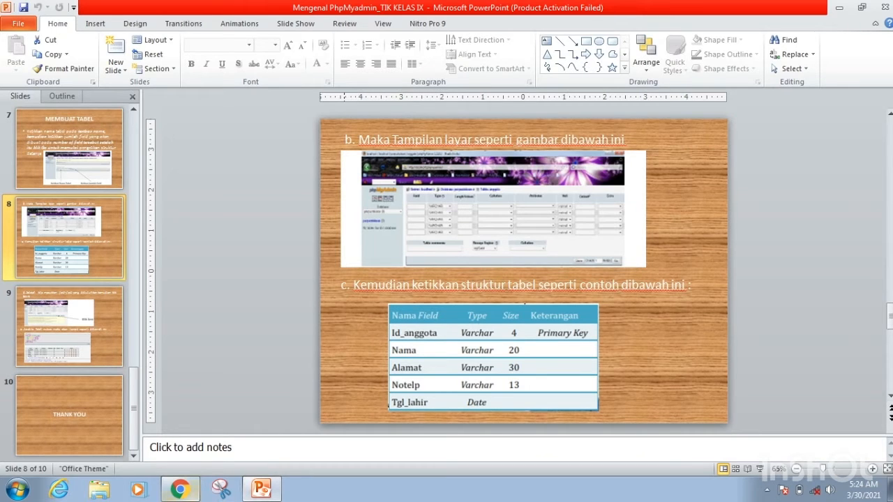
{"action": "left_click", "coordinate": [180, 489]}
{"action": "type", "text": "4"}
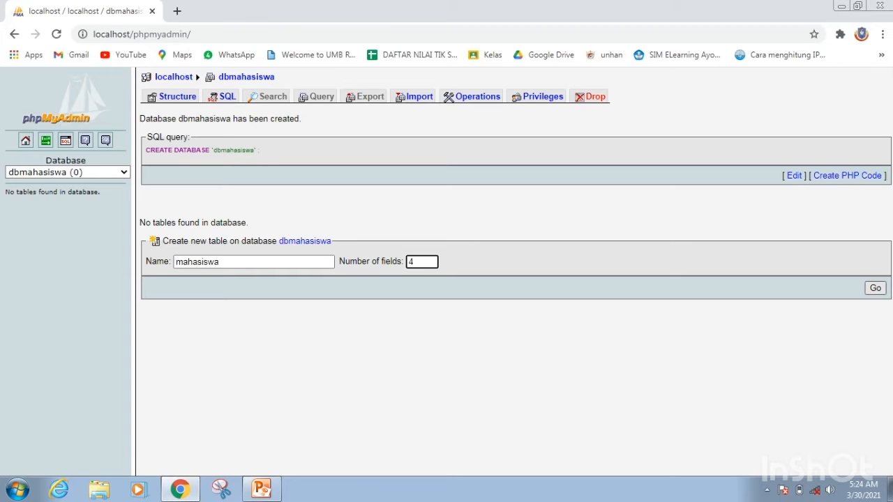
{"action": "key", "text": "Return"}
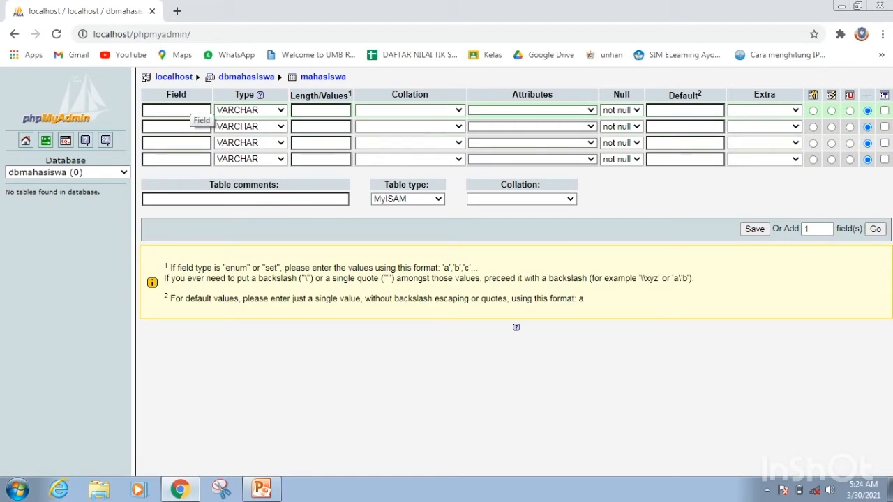
Define the first field of the mahasiswa table as nim, keeping type VARCHAR and setting its length to 12.
{"action": "left_click", "coordinate": [198, 113]}
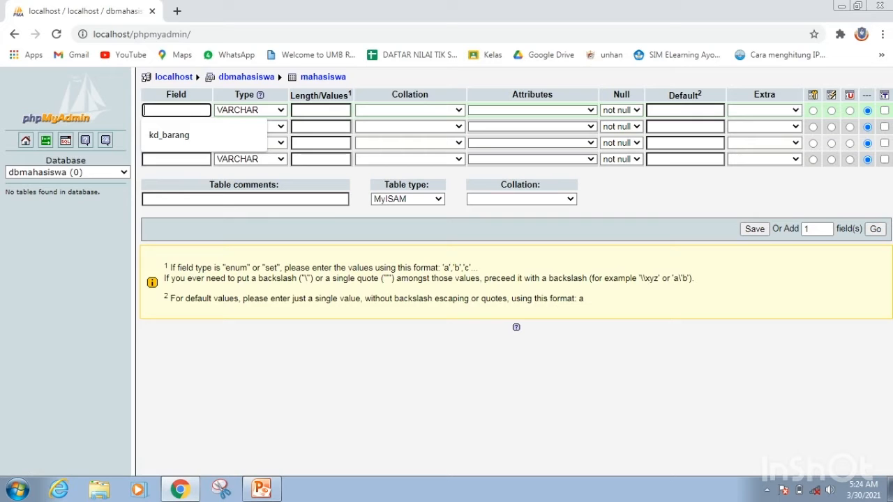
{"action": "type", "text": "nim"}
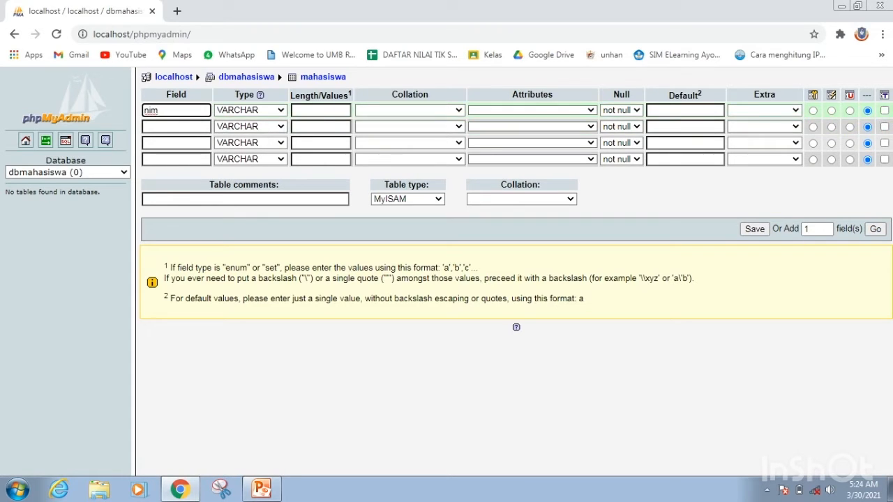
{"action": "left_click", "coordinate": [280, 110]}
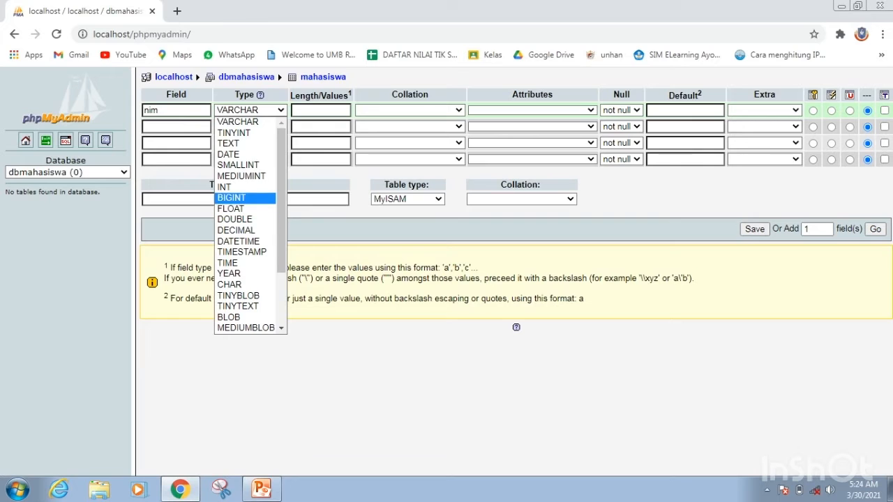
{"action": "left_click", "coordinate": [321, 110]}
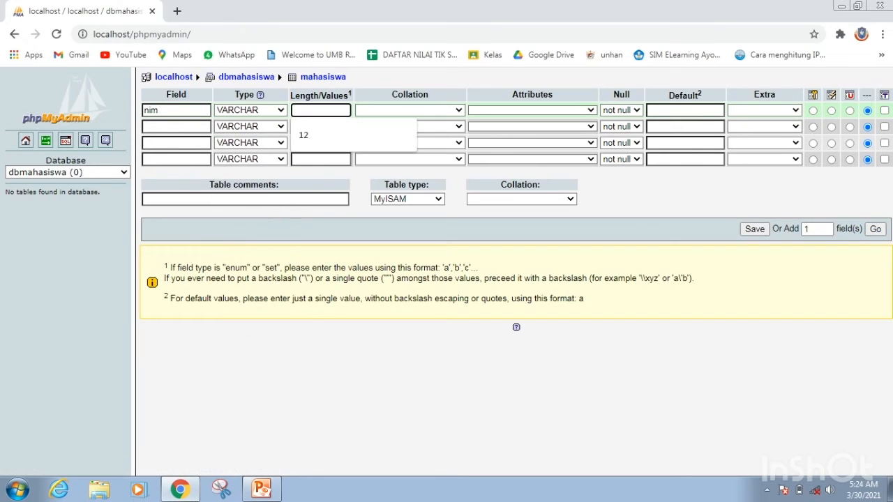
{"action": "key", "text": "Down"}
{"action": "key", "text": "Return"}
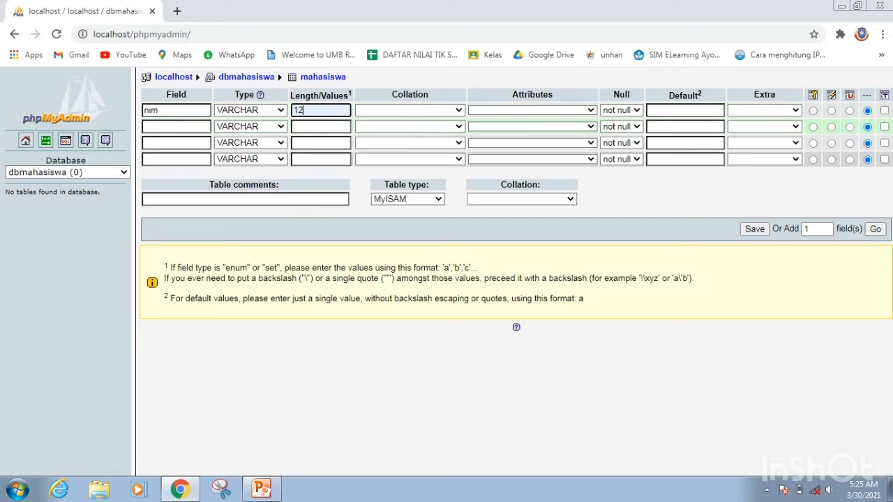
Name the second, third and fourth fields of the table nama, alamat and jurusan.
{"action": "left_click", "coordinate": [176, 127]}
{"action": "type", "text": "ama"}
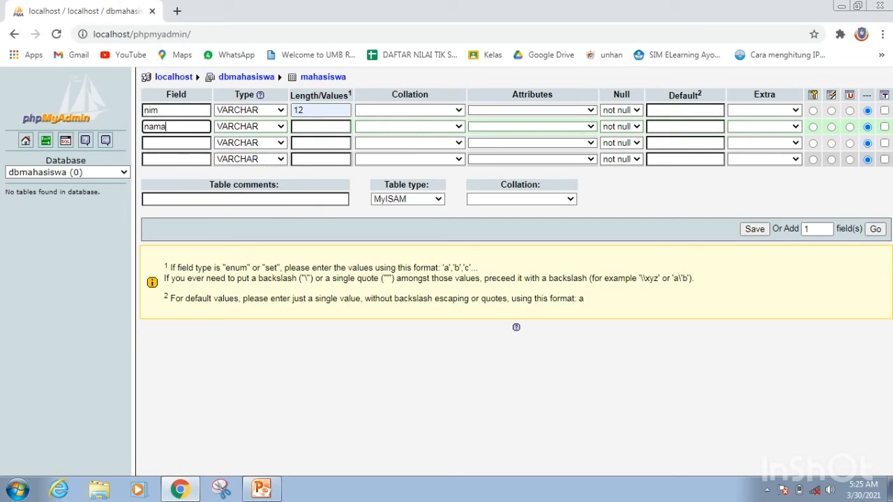
{"action": "left_click", "coordinate": [176, 143]}
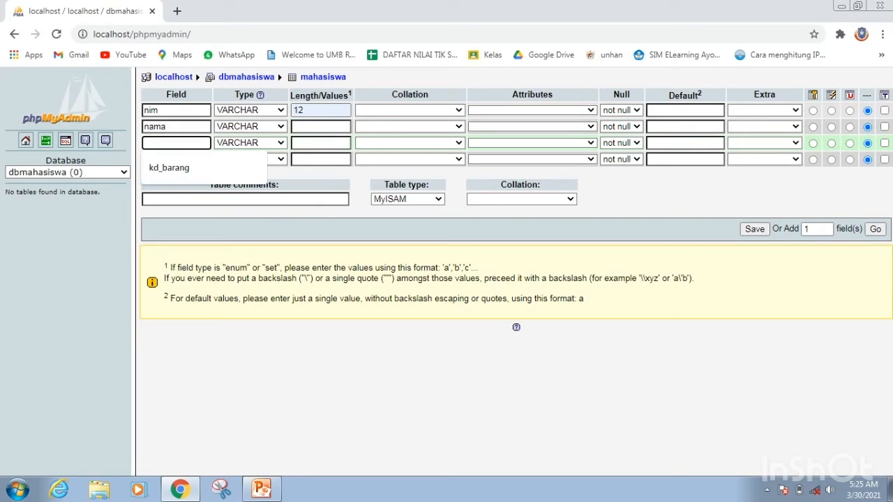
{"action": "type", "text": "alamat"}
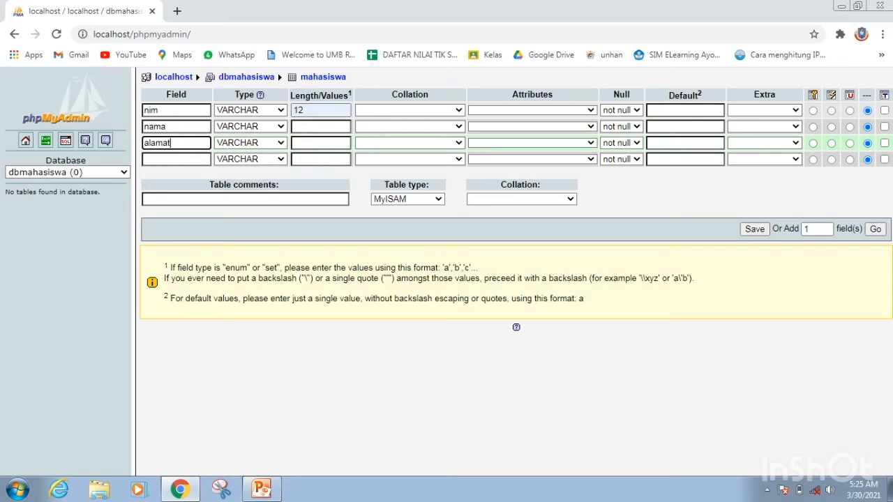
{"action": "left_click", "coordinate": [176, 159]}
{"action": "type", "text": "jur"}
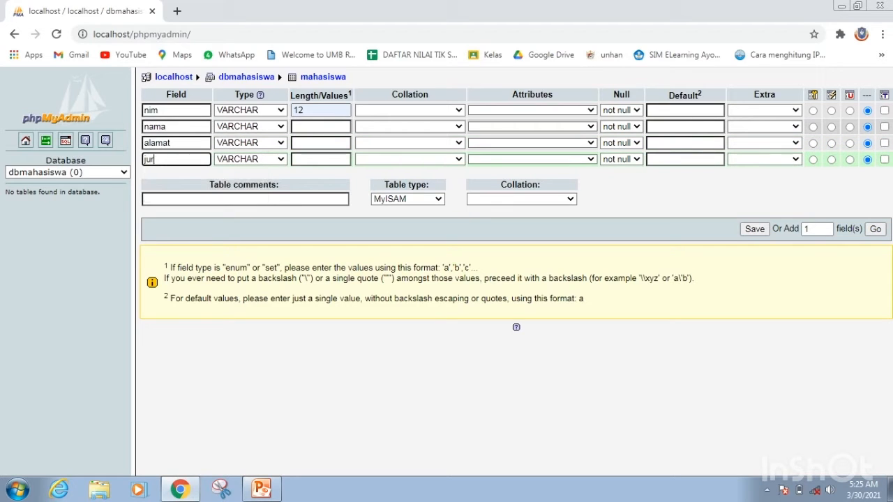
{"action": "type", "text": "usan"}
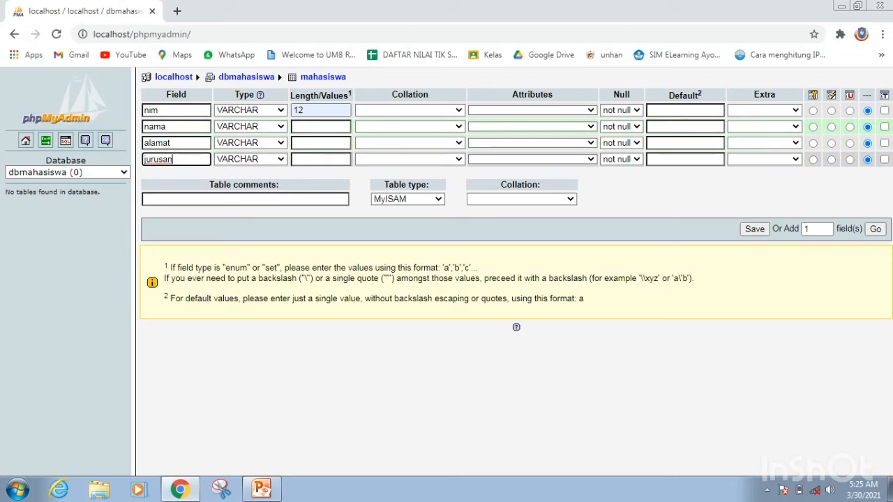
Keep the nama field's type as VARCHAR and set its length to 25.
{"action": "left_click", "coordinate": [263, 126]}
{"action": "left_click", "coordinate": [251, 138]}
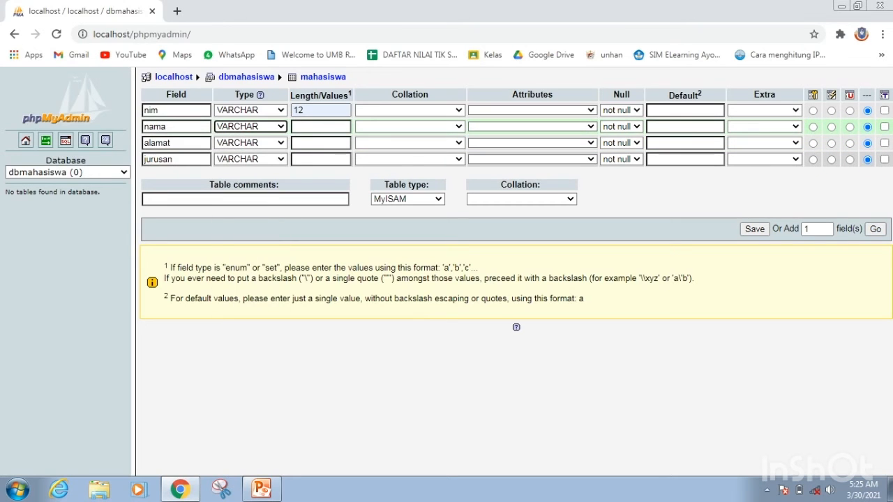
{"action": "left_click", "coordinate": [321, 126]}
{"action": "type", "text": "25"}
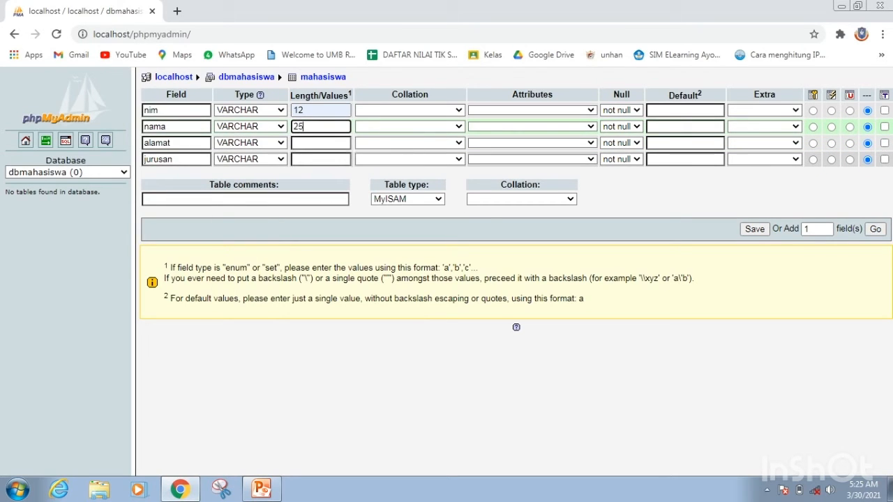
Change the alamat field's type to TEXT and set its length to 50.
{"action": "left_click", "coordinate": [321, 143]}
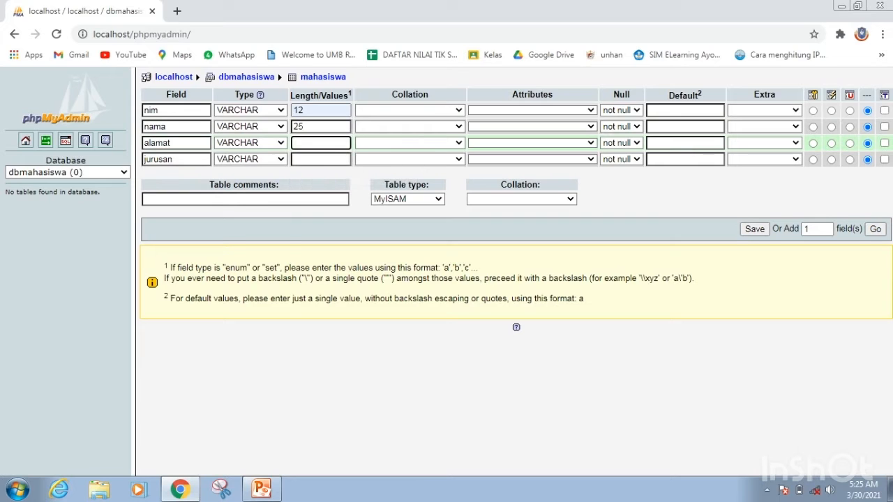
{"action": "left_click", "coordinate": [249, 142]}
{"action": "left_click", "coordinate": [230, 174]}
{"action": "left_click", "coordinate": [321, 143]}
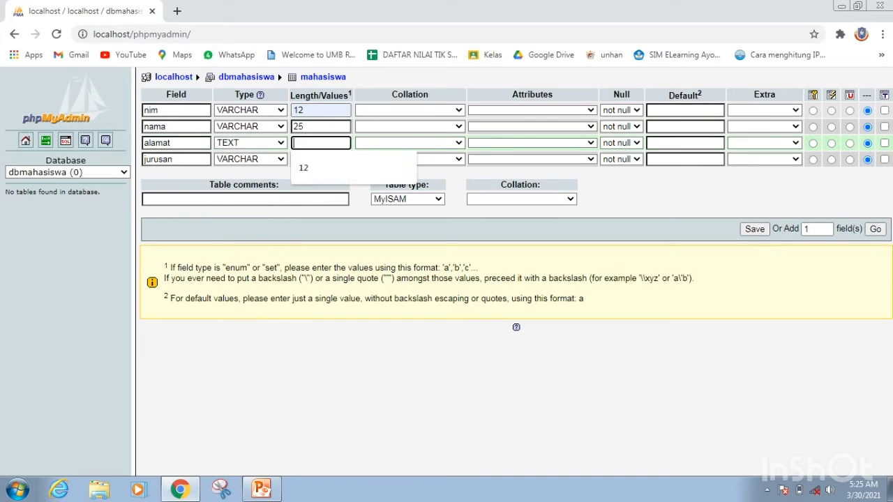
{"action": "type", "text": "50"}
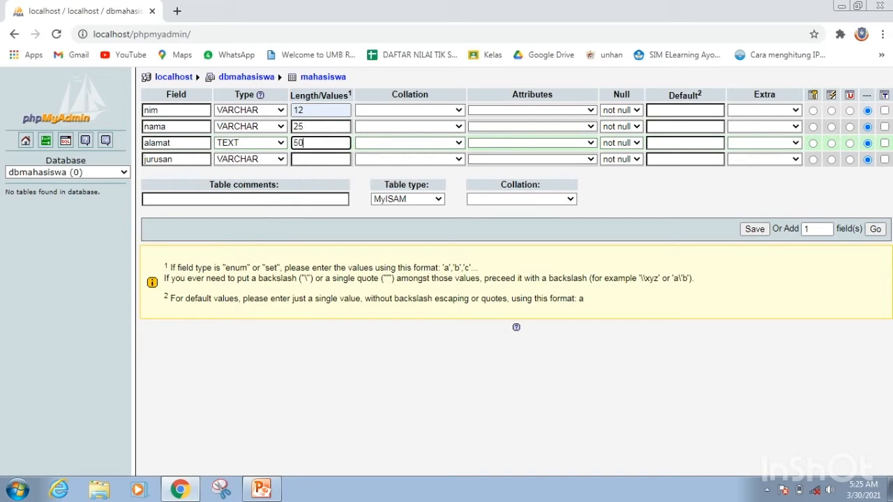
Keep the jurusan field's type as VARCHAR and set its length to 12.
{"action": "left_click", "coordinate": [250, 160]}
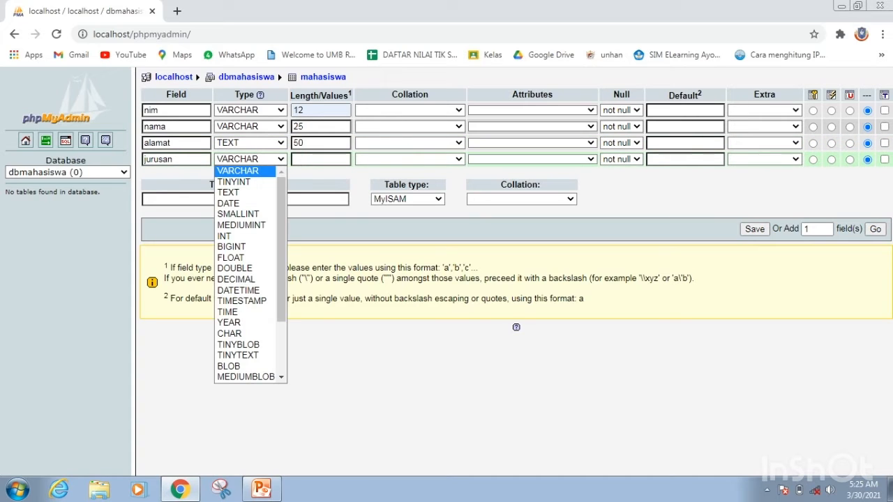
{"action": "left_click", "coordinate": [320, 160]}
{"action": "type", "text": "12"}
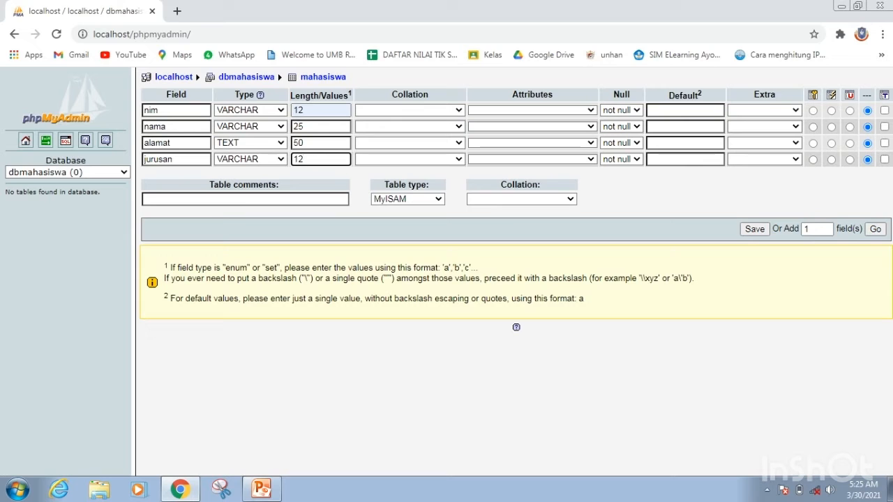
Find and start the Windows Magnifier, and return to the mahasiswa table form in Chrome.
{"action": "left_click", "coordinate": [890, 490]}
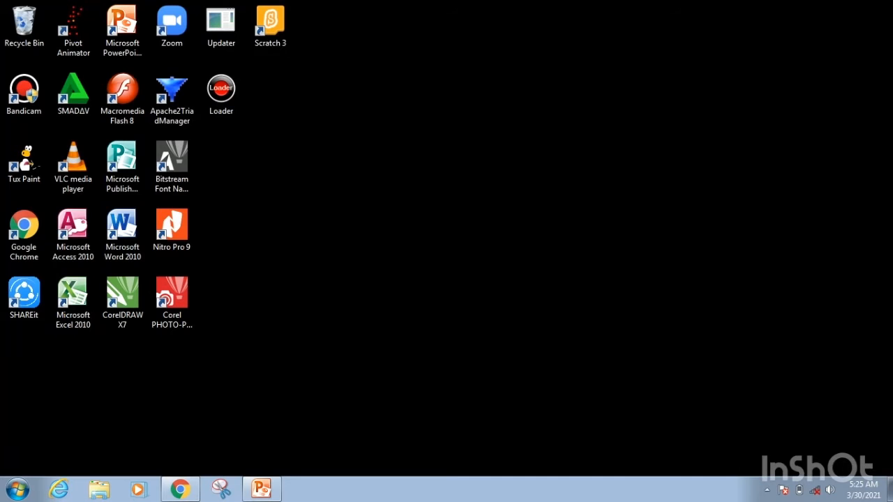
{"action": "key", "text": "super"}
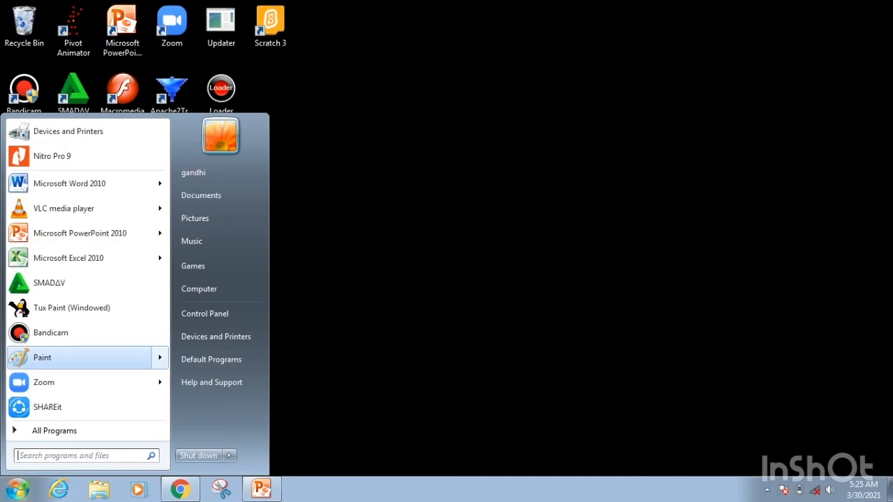
{"action": "type", "text": "magni"}
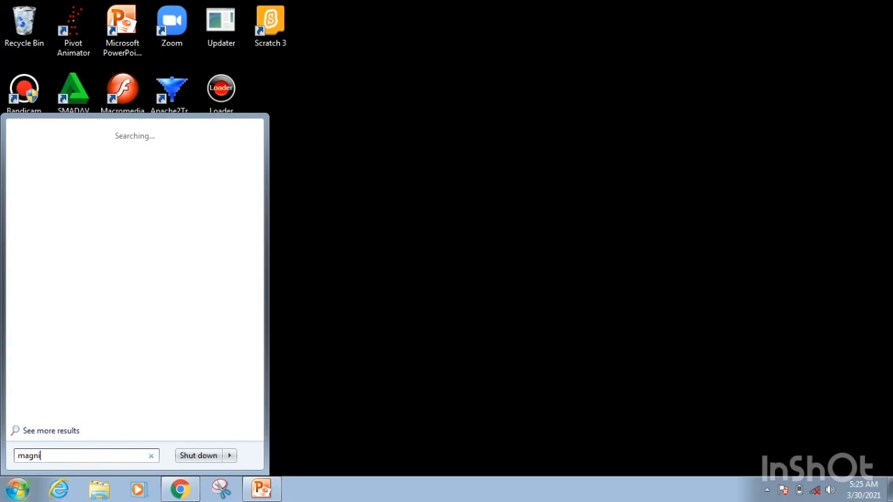
{"action": "key", "text": "Return"}
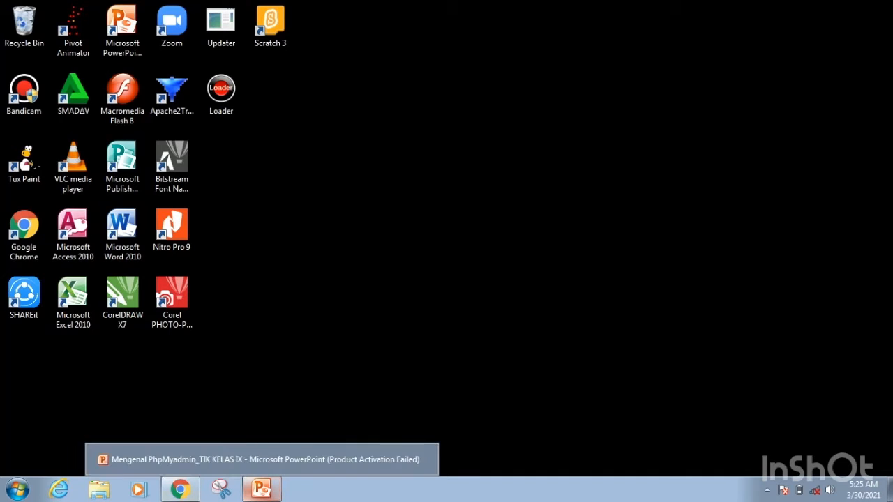
{"action": "left_click", "coordinate": [18, 490]}
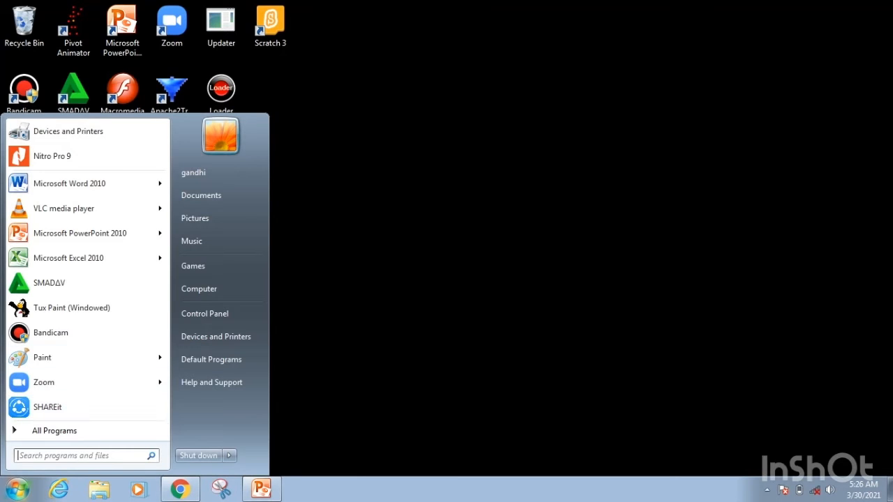
{"action": "type", "text": "magnifi"}
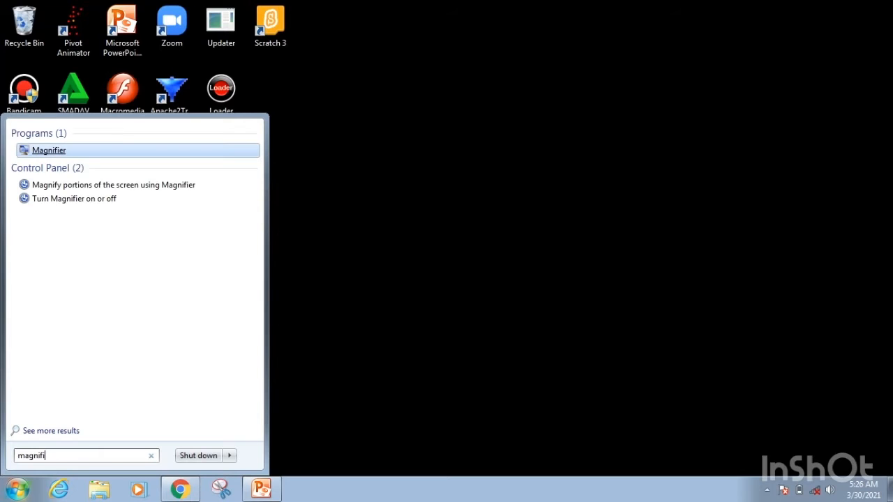
{"action": "left_click", "coordinate": [42, 151]}
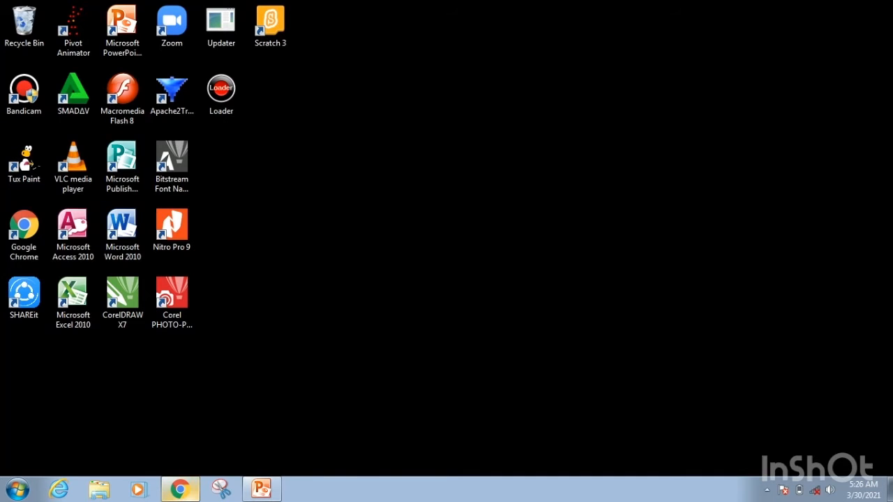
{"action": "left_click", "coordinate": [181, 490]}
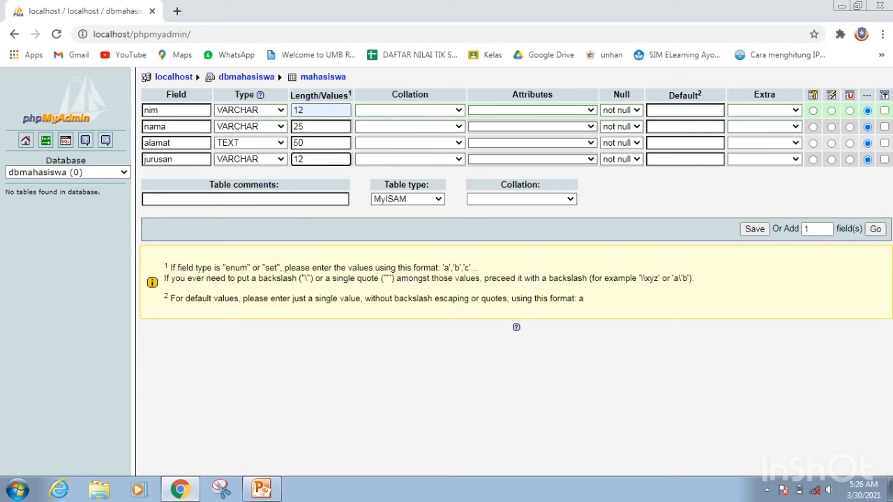
Make the nim field the primary key and add 1 more field to the table definition.
{"action": "left_click", "coordinate": [813, 110]}
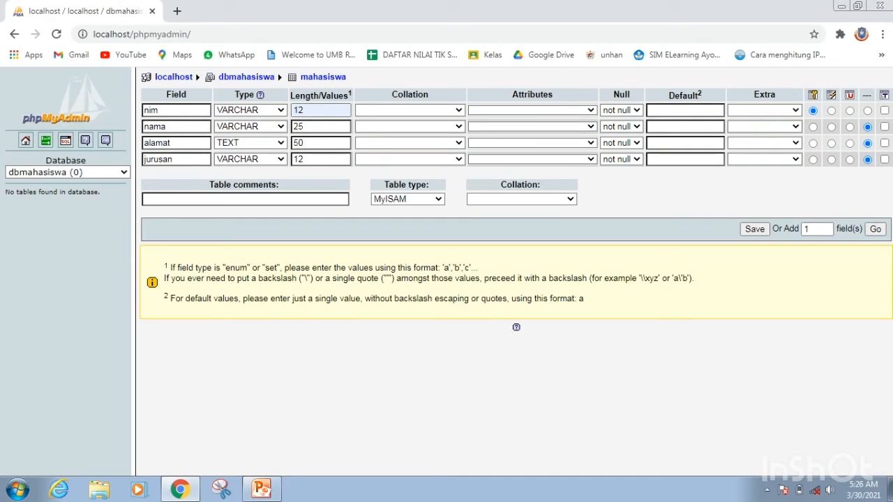
{"action": "left_click", "coordinate": [875, 228]}
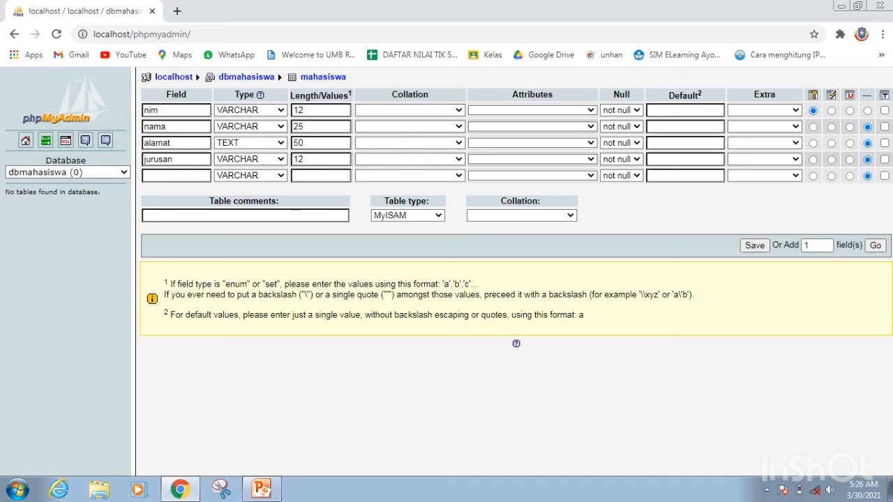
{"action": "left_click", "coordinate": [176, 176]}
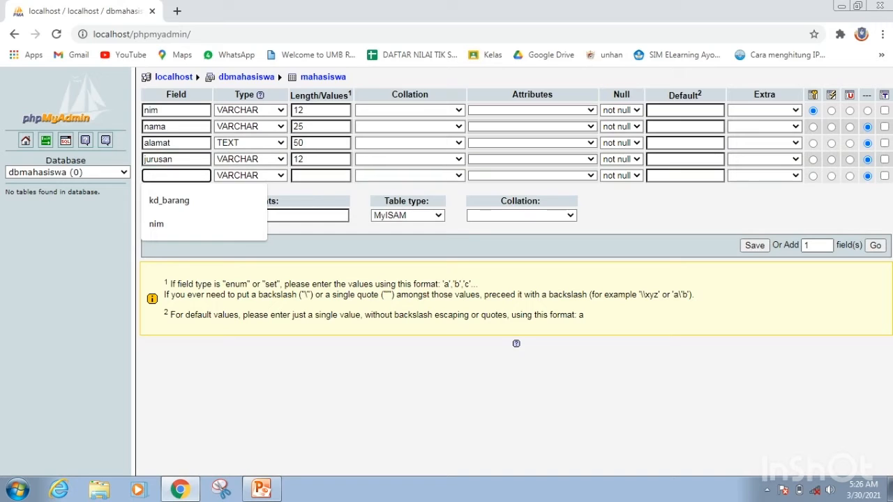
Set the number of further fields to 0 and define the fifth field as hobi, type VARCHAR, length 15.
{"action": "left_click", "coordinate": [817, 245]}
{"action": "key", "text": "BackSpace"}
{"action": "type", "text": "0"}
{"action": "left_click", "coordinate": [176, 176]}
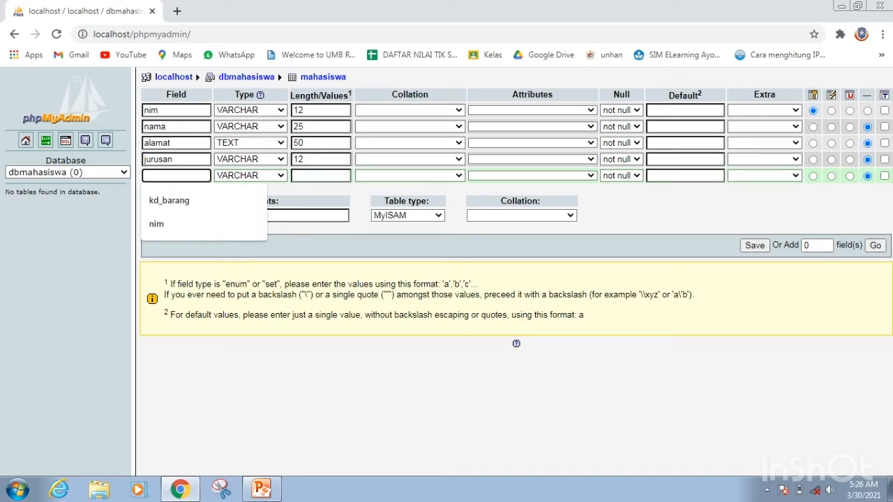
{"action": "type", "text": "hobi"}
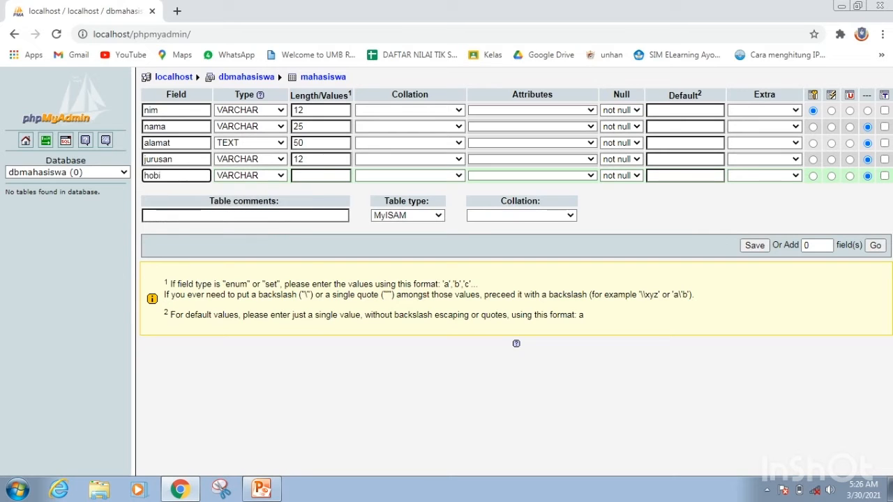
{"action": "left_click", "coordinate": [321, 176]}
{"action": "type", "text": "15"}
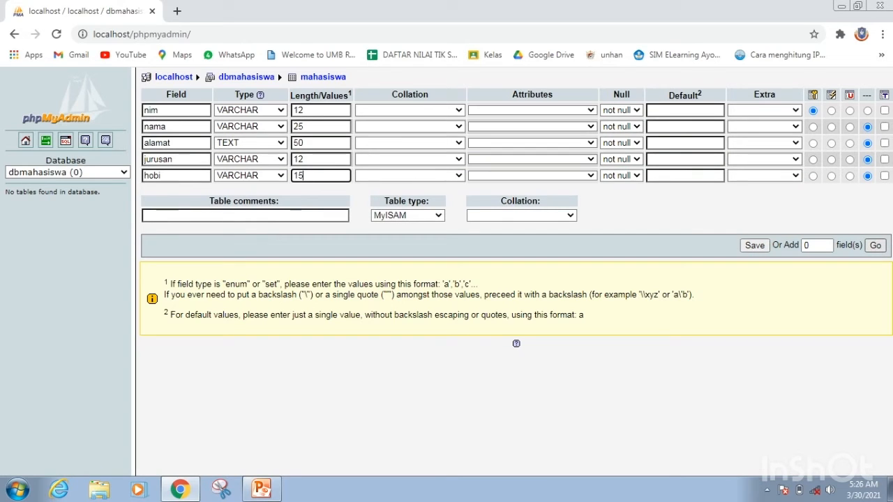
Save the definition of the mahasiswa table.
{"action": "key", "text": "Return"}
{"action": "key", "text": "Return"}
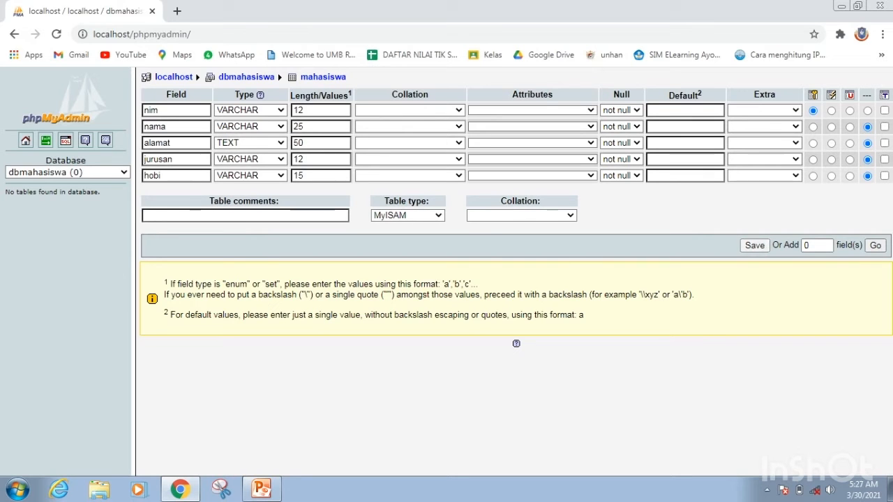
{"action": "left_click", "coordinate": [755, 246]}
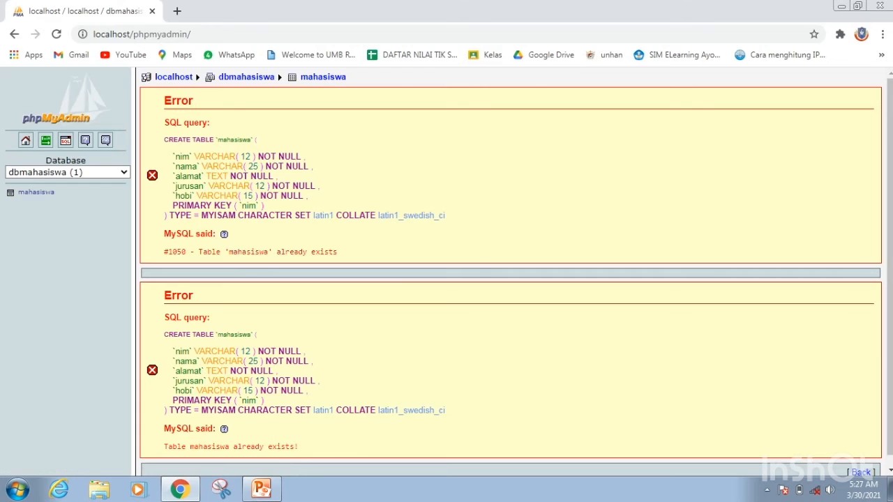
Open the mahasiswa table from dbmahasiswa and examine its structure and its SQL query page.
{"action": "left_click", "coordinate": [68, 173]}
{"action": "left_click", "coordinate": [46, 195]}
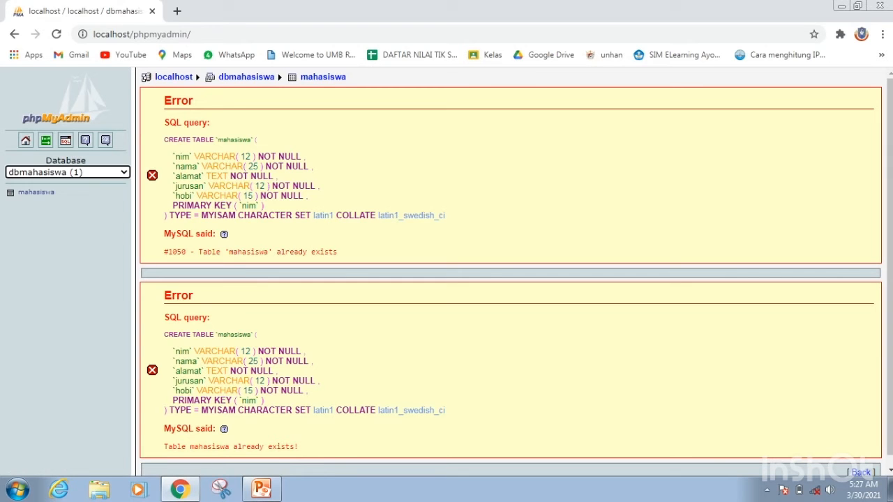
{"action": "left_click", "coordinate": [36, 192]}
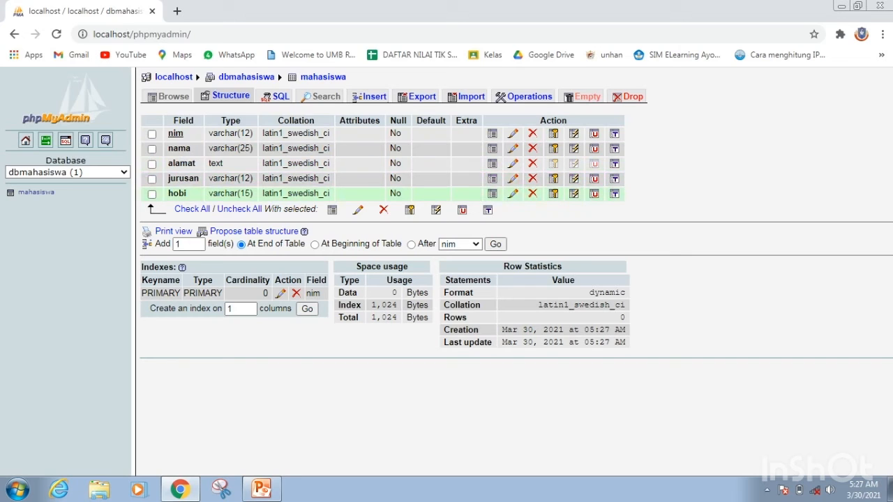
{"action": "left_click", "coordinate": [277, 95]}
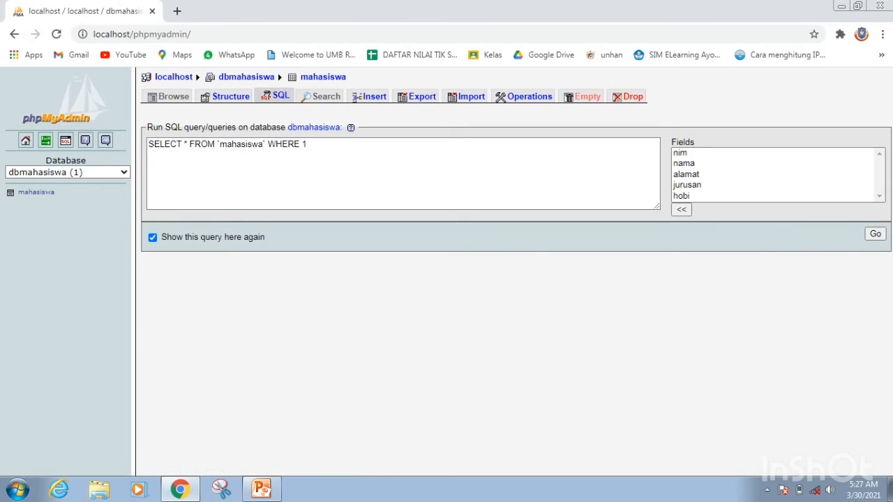
{"action": "left_click", "coordinate": [230, 96]}
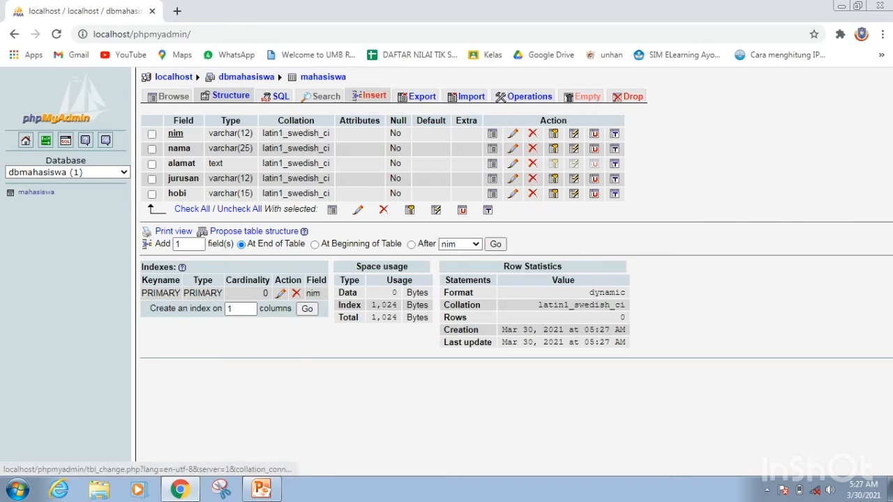
Start a new record in the mahasiswa table and fill in the student's ID number, name and address.
{"action": "left_click", "coordinate": [357, 95]}
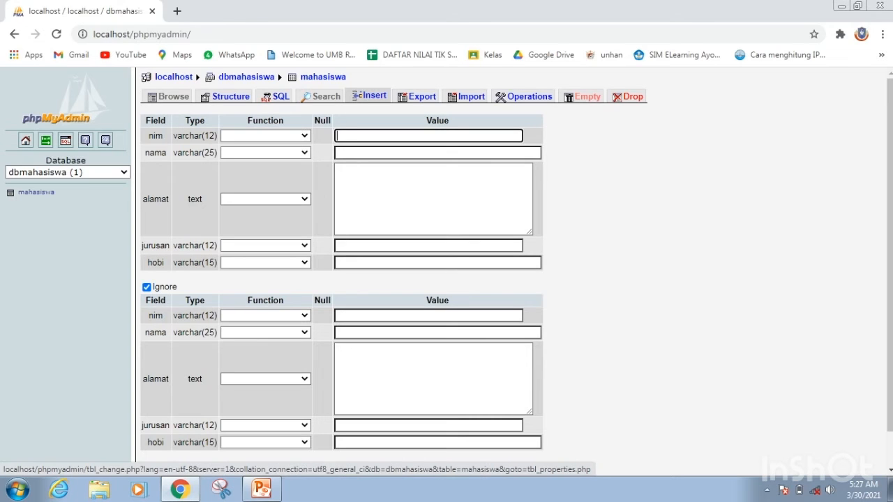
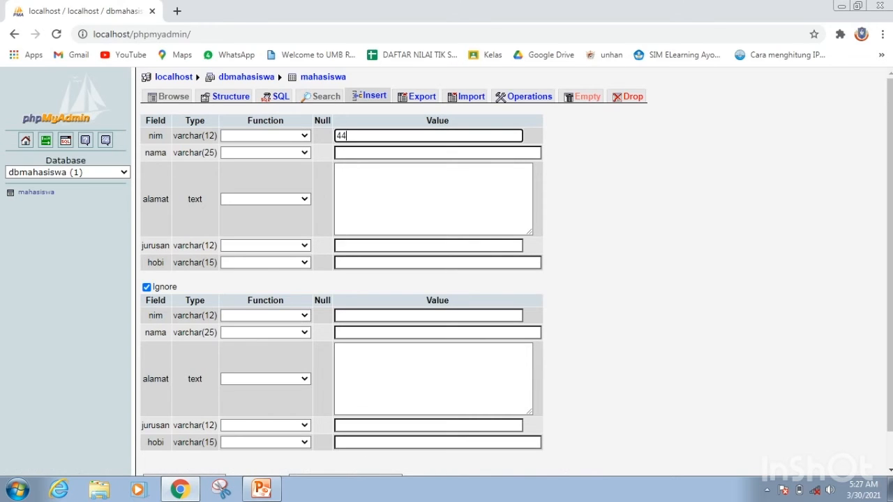
{"action": "key", "text": "Tab"}
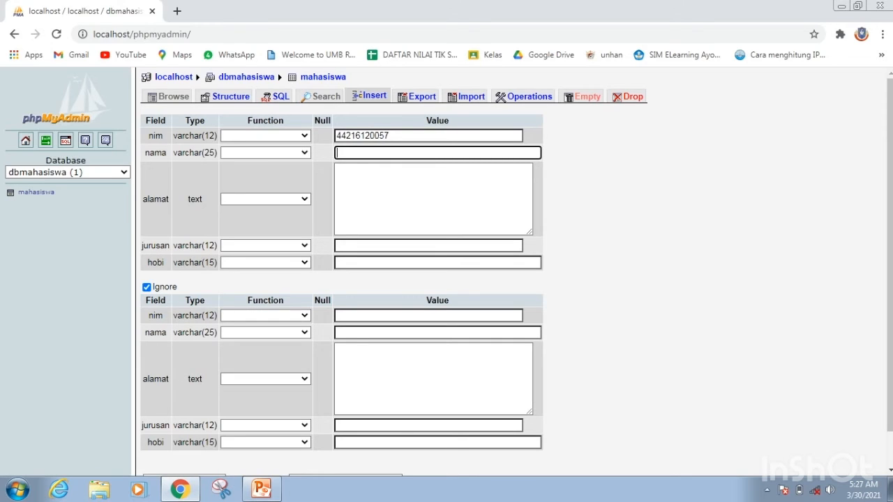
{"action": "key", "text": "Tab"}
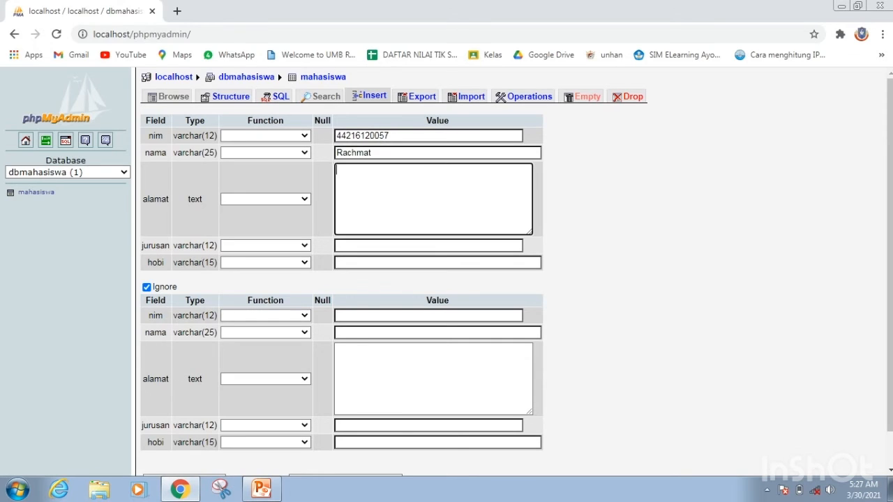
{"action": "key", "text": "Tab"}
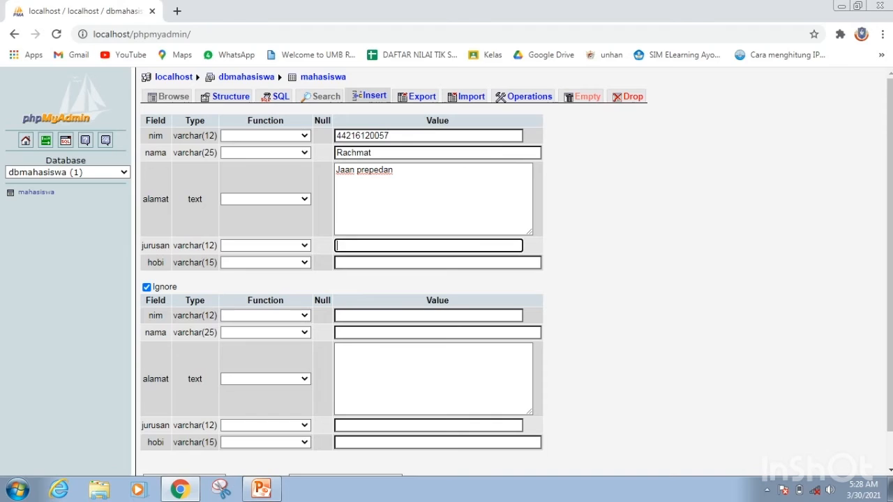
Set jurusan to PR and hobi to Futsal, and insert the record into the mahasiswa table.
{"action": "type", "text": "PR"}
{"action": "key", "text": "Tab"}
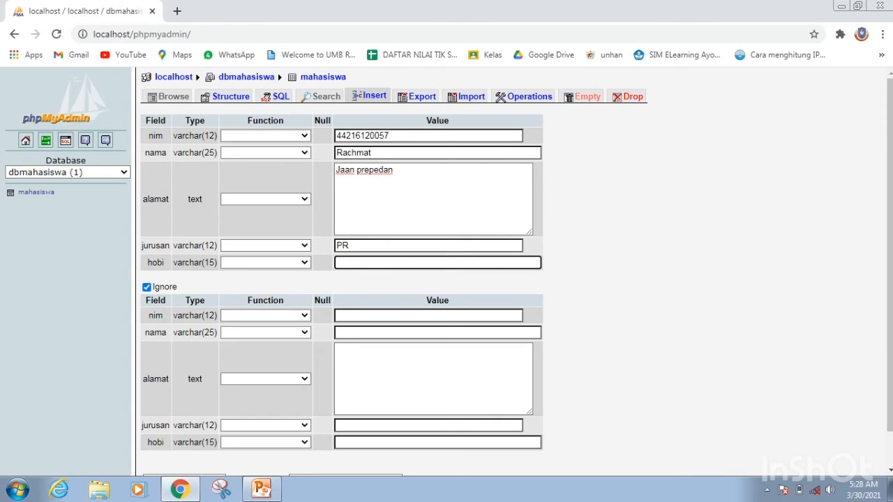
{"action": "type", "text": "Futsal"}
{"action": "scroll", "coordinate": [446, 272], "scroll_direction": "down", "scroll_amount": 1}
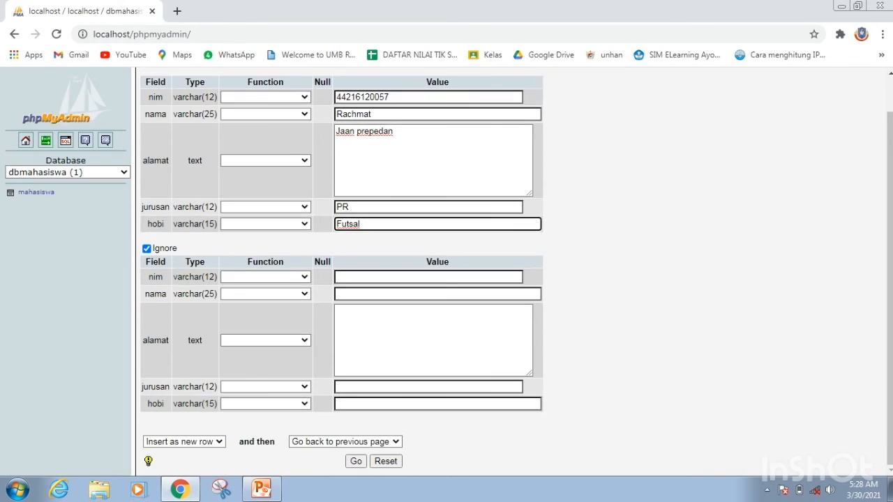
{"action": "left_click", "coordinate": [356, 461]}
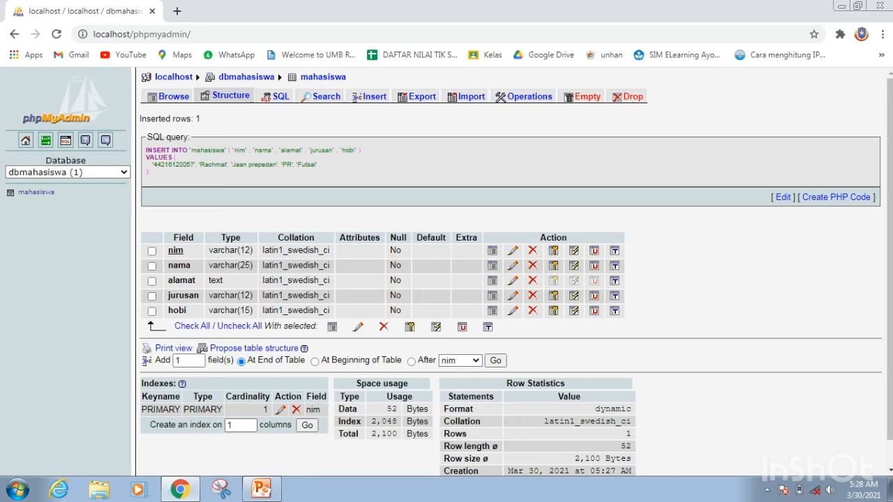
{"action": "left_click_drag", "start_coordinate": [147, 150], "coordinate": [151, 173]}
{"action": "left_click", "coordinate": [319, 174]}
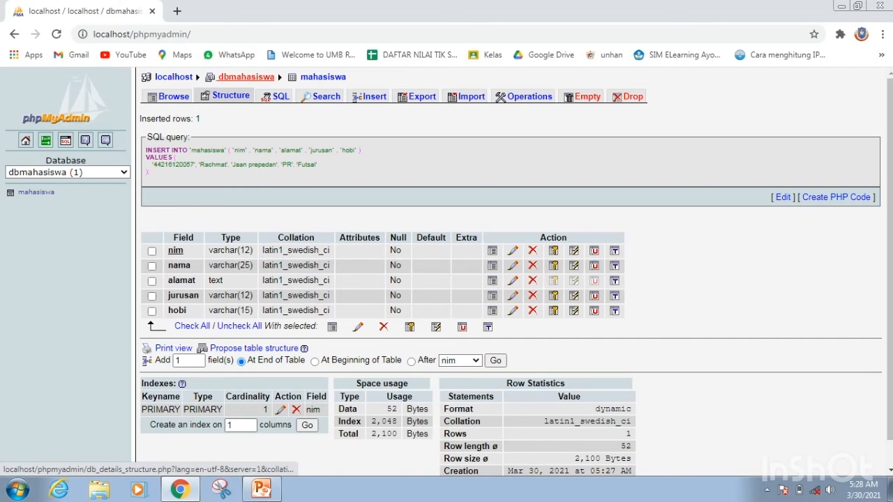
Start a new table named pegawai with 3 fields in the dbmahasiswa database.
{"action": "left_click", "coordinate": [245, 76]}
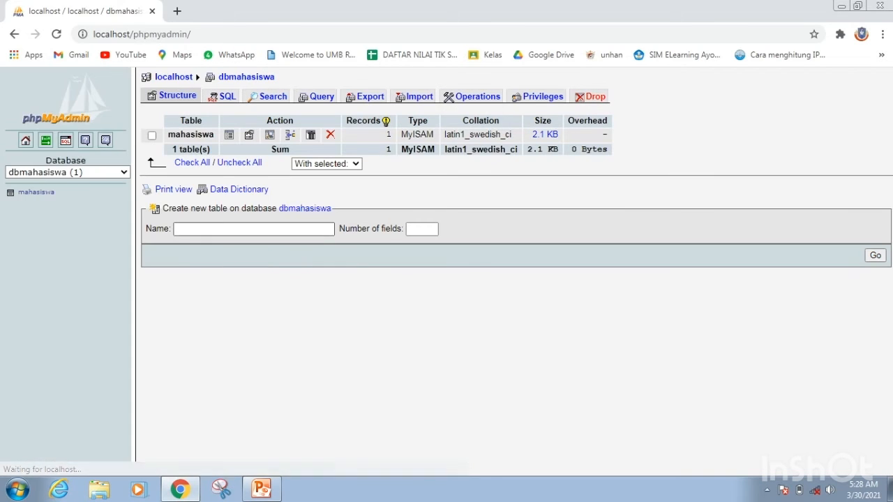
{"action": "left_click", "coordinate": [253, 229]}
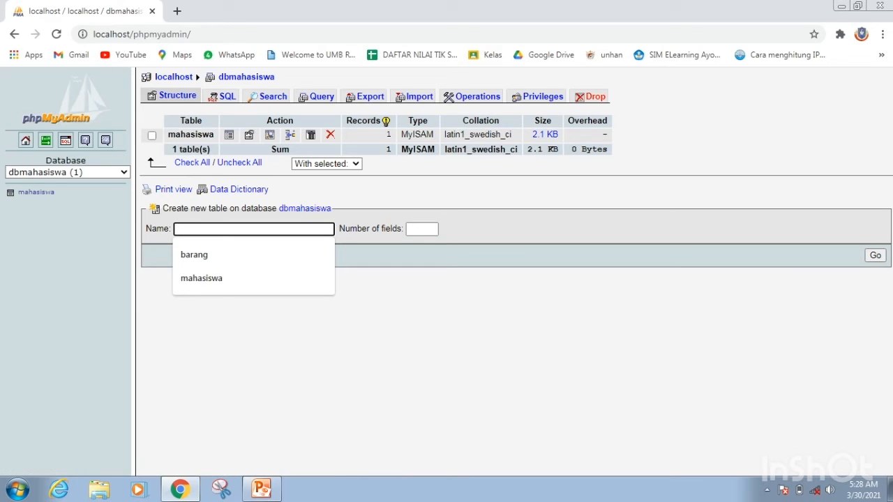
{"action": "type", "text": "pegawai"}
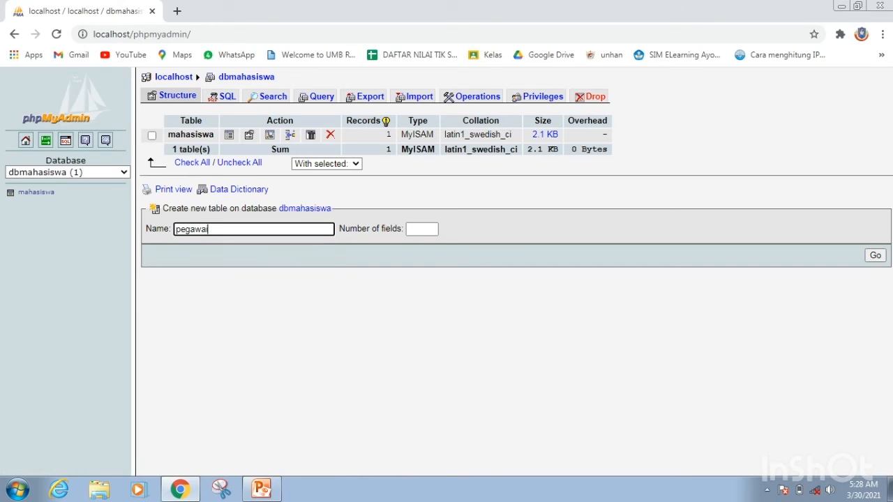
{"action": "key", "text": "Tab"}
{"action": "type", "text": "3"}
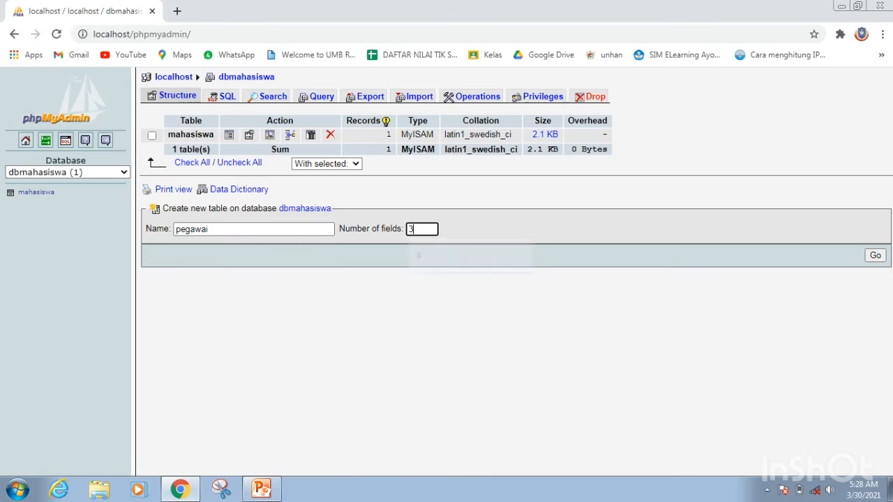
{"action": "key", "text": "Return"}
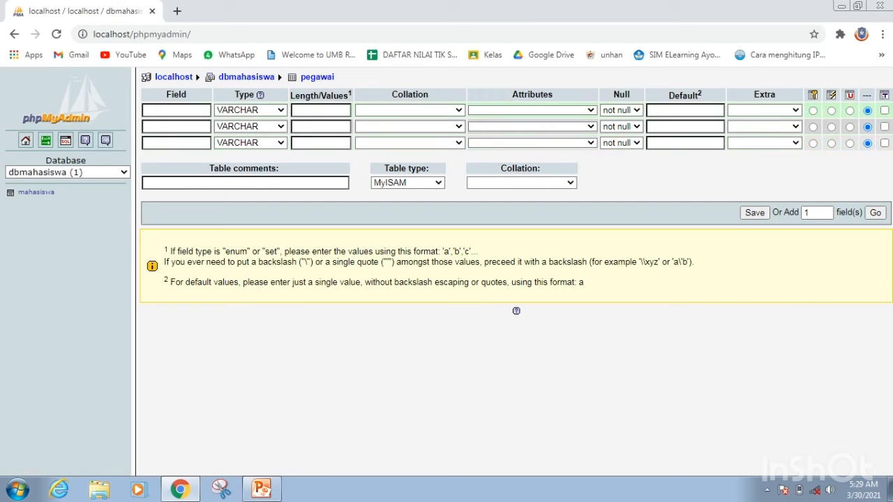
Name the three fields of the pegawai table id_peg, nama_peg and password.
{"action": "left_click", "coordinate": [175, 110]}
{"action": "type", "text": "id"}
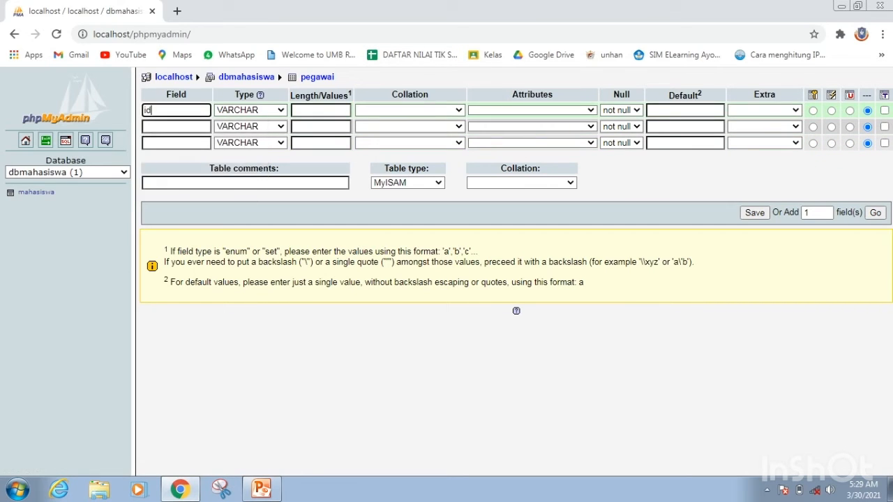
{"action": "left_click", "coordinate": [176, 126]}
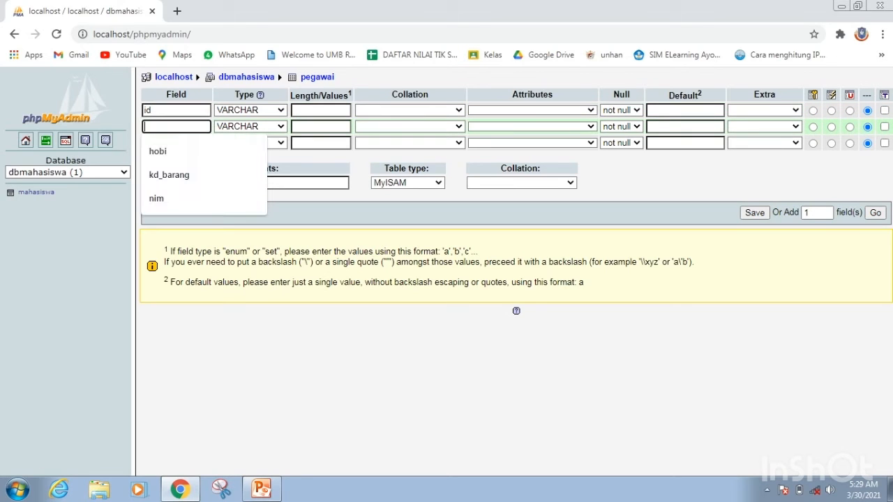
{"action": "type", "text": "nama"}
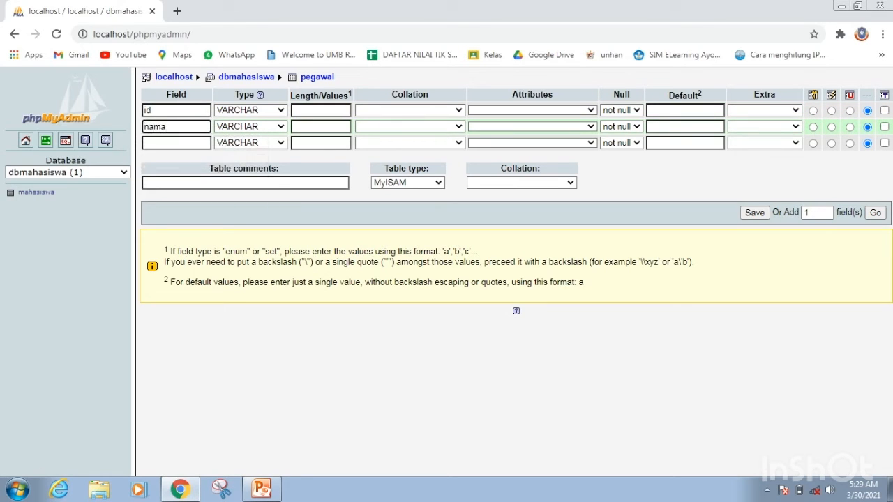
{"action": "type", "text": "_peg"}
{"action": "left_click", "coordinate": [174, 111]}
{"action": "type", "text": "_peg"}
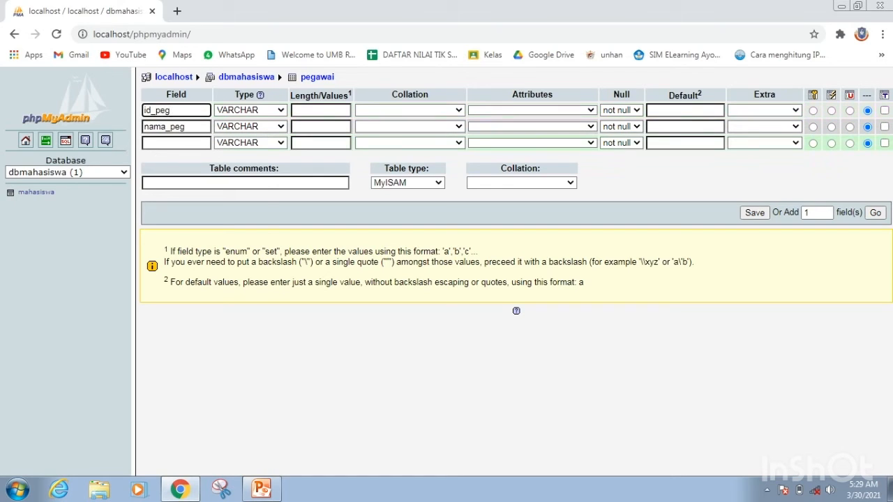
{"action": "left_click", "coordinate": [176, 143]}
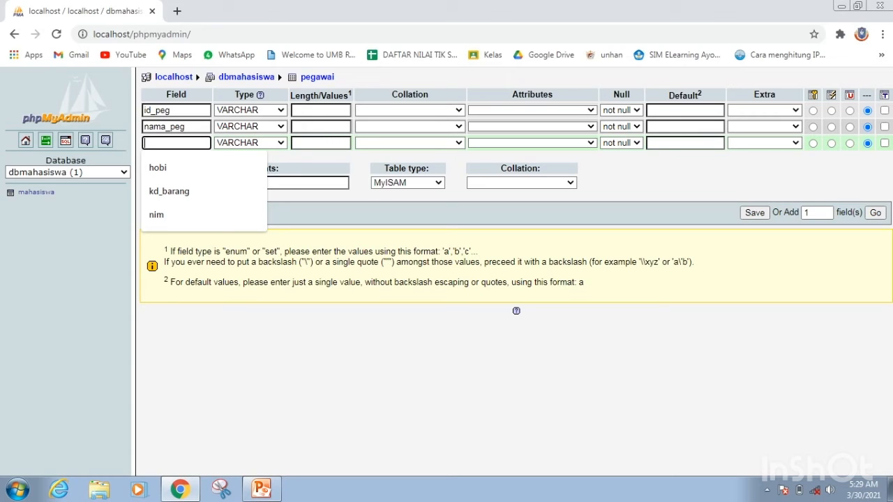
{"action": "type", "text": "password"}
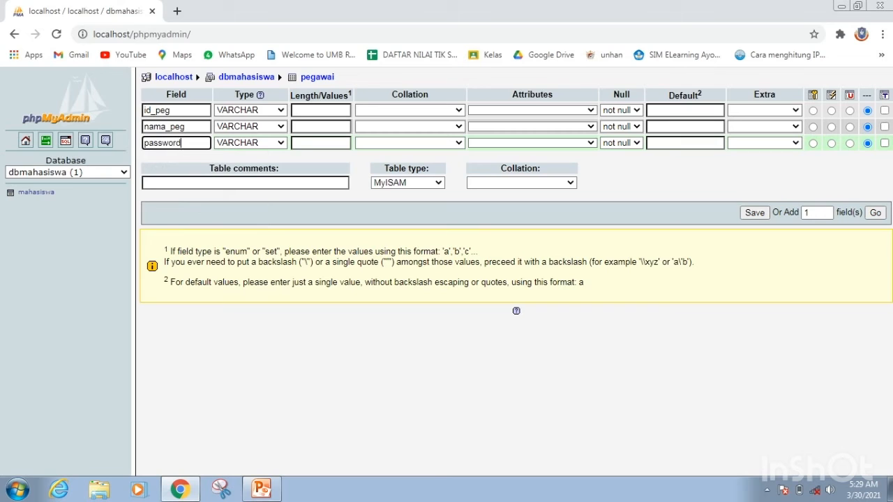
Set the field lengths to 12 for id_peg, 25 for nama_peg and 8 for password.
{"action": "left_click", "coordinate": [321, 110]}
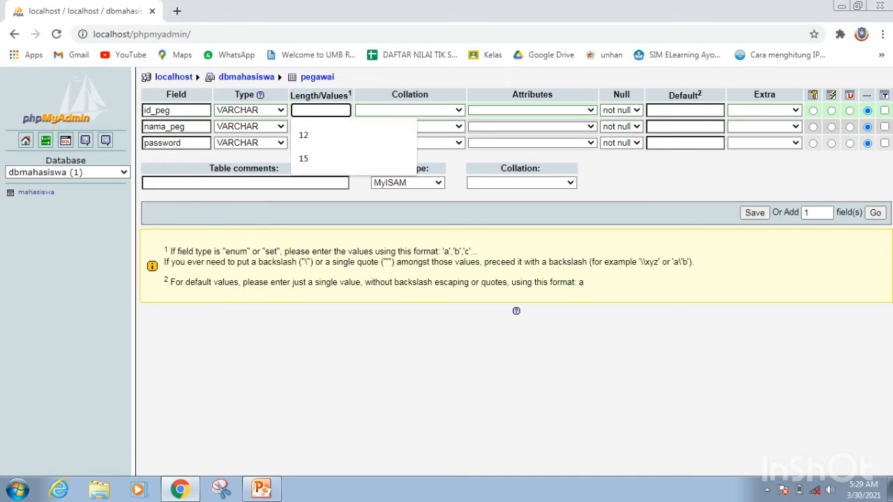
{"action": "type", "text": "12"}
{"action": "left_click", "coordinate": [321, 127]}
{"action": "type", "text": "25"}
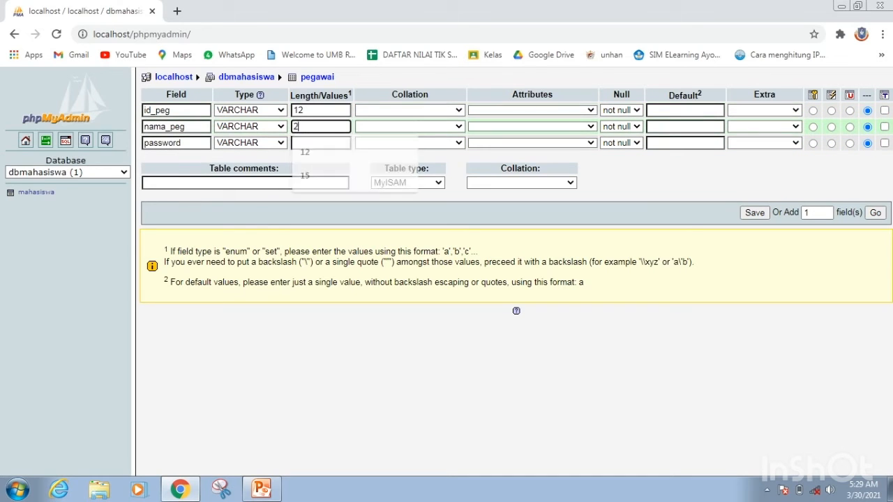
{"action": "left_click", "coordinate": [321, 143]}
{"action": "type", "text": "8"}
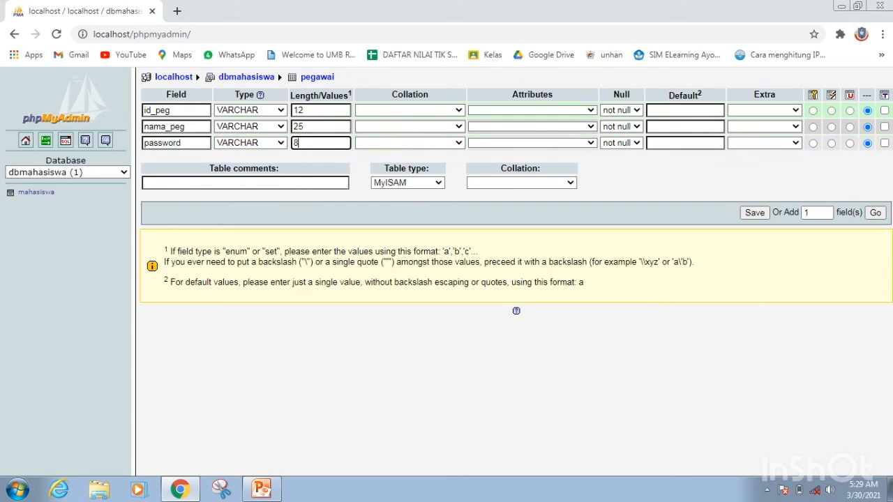
Make id_peg the primary key and save the pegawai table definition.
{"action": "left_click", "coordinate": [532, 111]}
{"action": "left_click", "coordinate": [533, 111]}
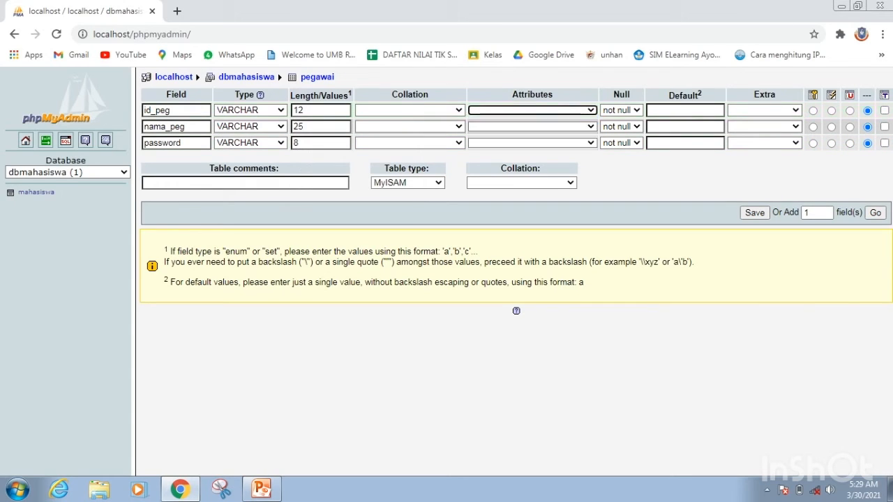
{"action": "left_click", "coordinate": [813, 110]}
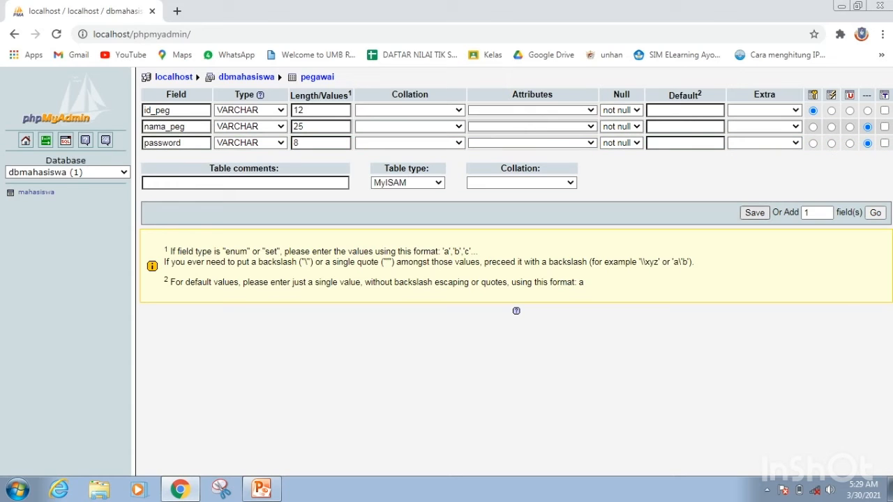
{"action": "left_click", "coordinate": [754, 212]}
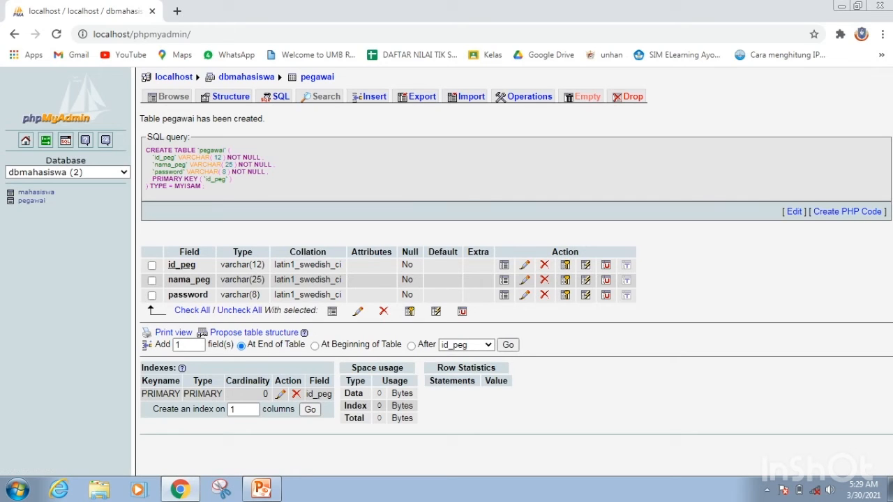
{"action": "left_click_drag", "start_coordinate": [145, 150], "coordinate": [225, 172]}
{"action": "left_click", "coordinate": [224, 172]}
Minimize the browser and open a cmd command-line window.
{"action": "left_click", "coordinate": [841, 6]}
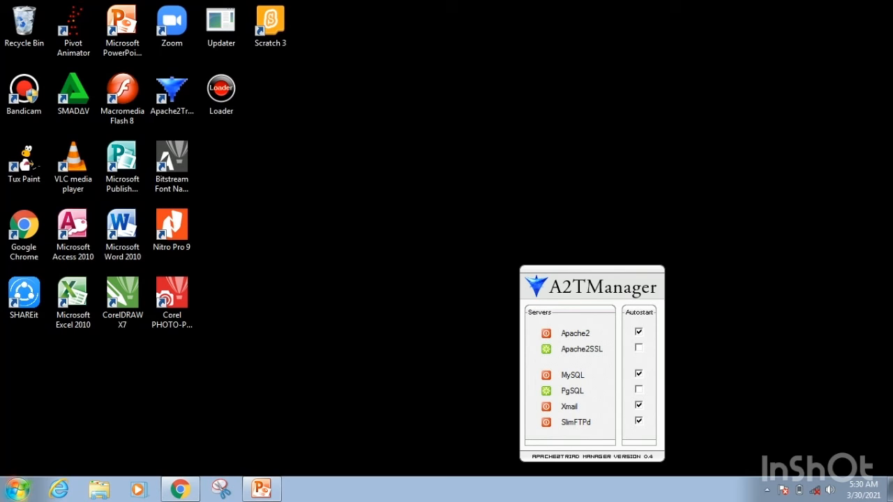
{"action": "left_click", "coordinate": [17, 488]}
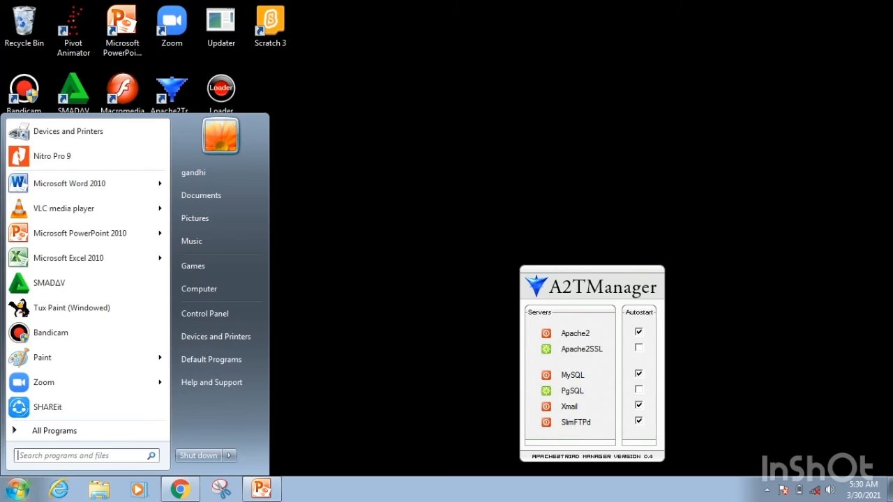
{"action": "type", "text": "cmd"}
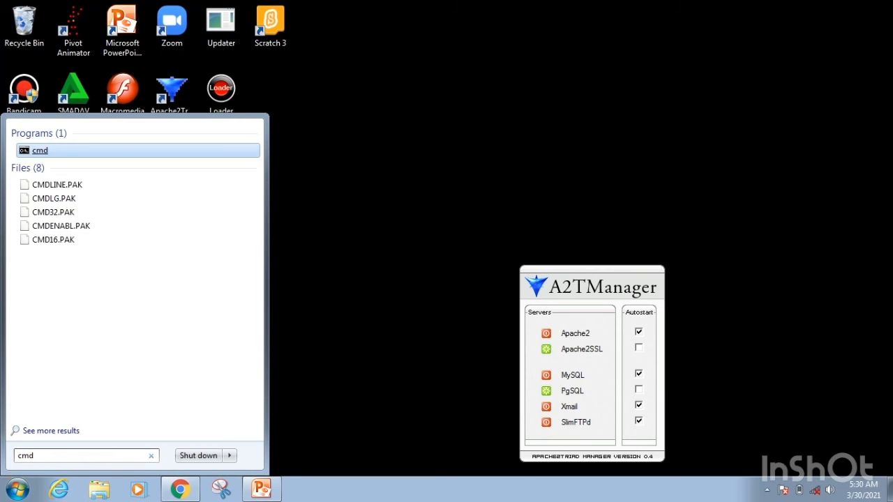
{"action": "key", "text": "Return"}
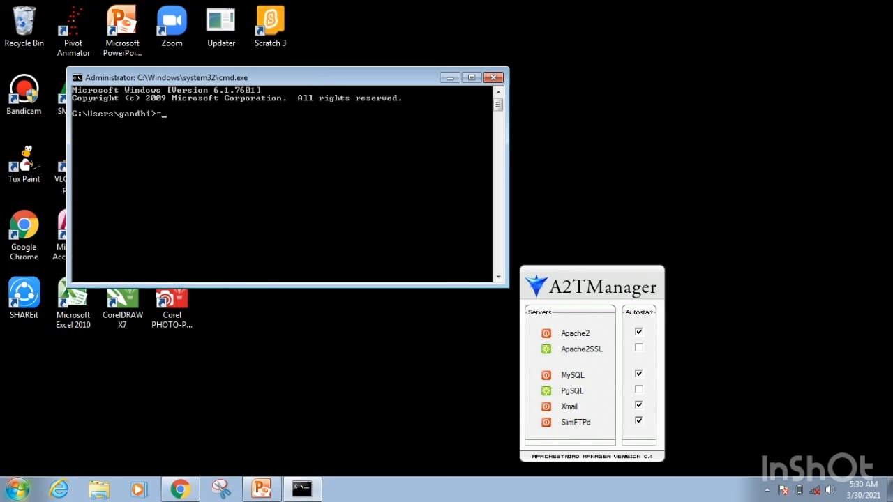
{"action": "left_click", "coordinate": [18, 488]}
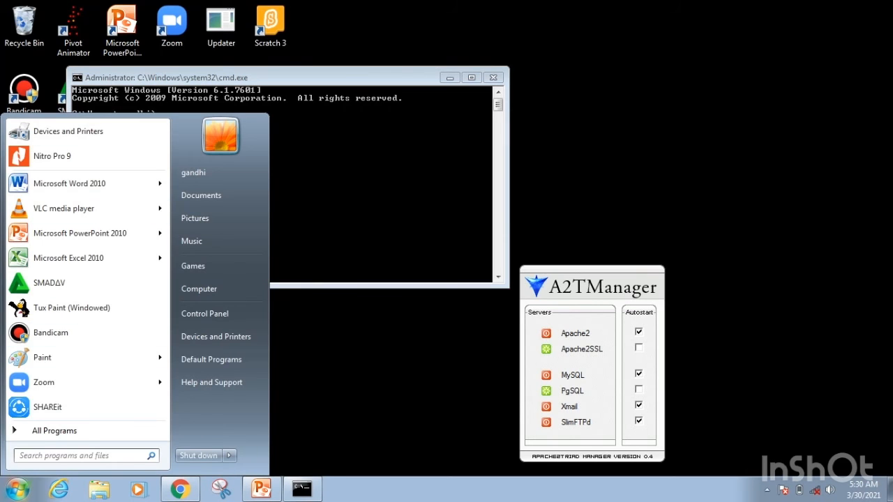
{"action": "left_click", "coordinate": [55, 430]}
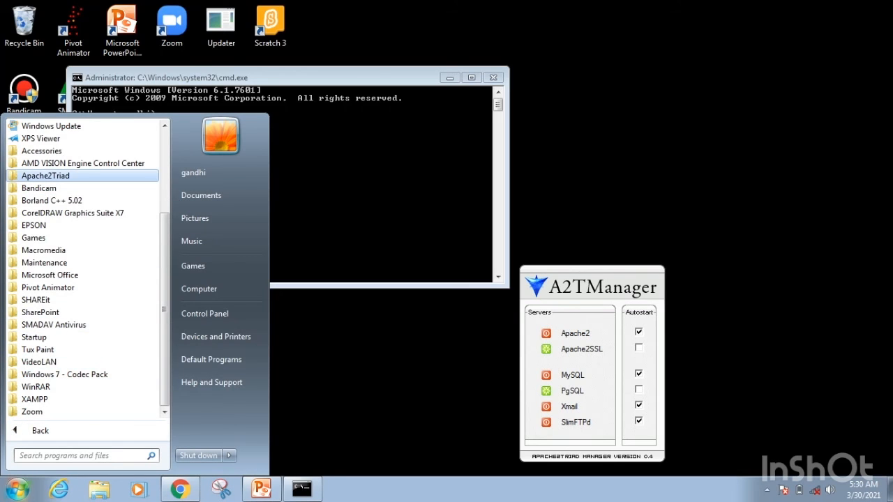
{"action": "left_click", "coordinate": [42, 151]}
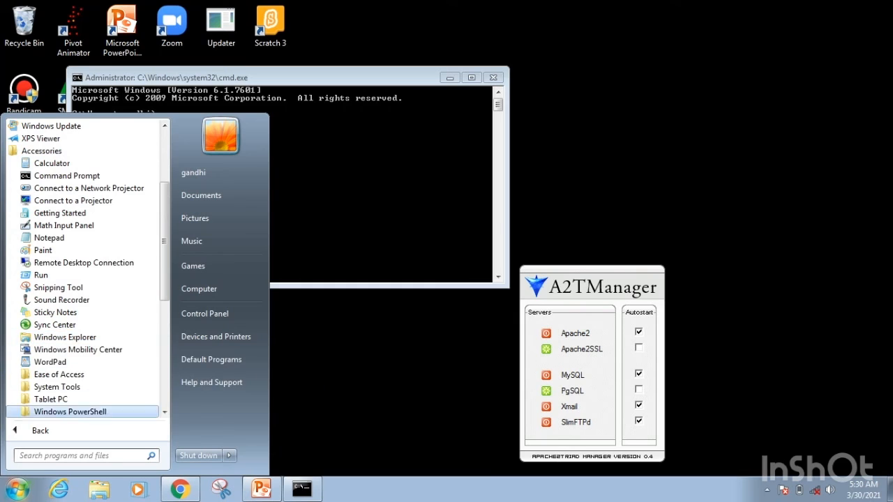
{"action": "left_click", "coordinate": [58, 374]}
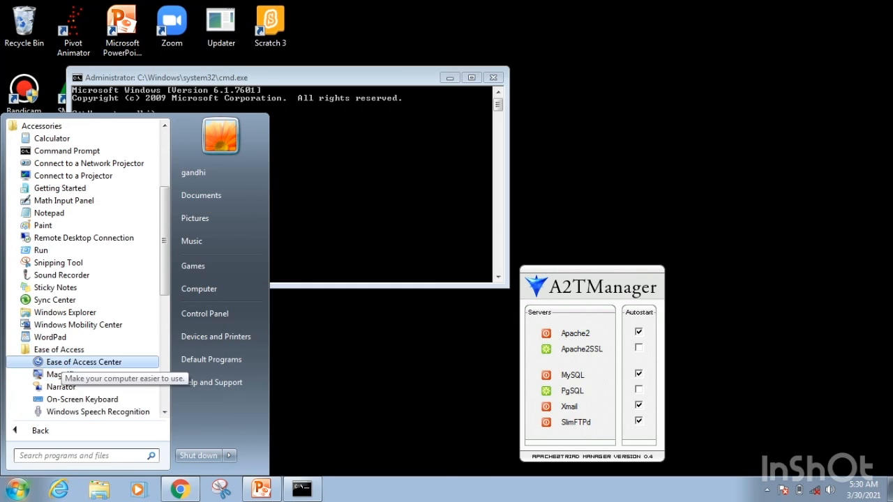
{"action": "left_click", "coordinate": [61, 374]}
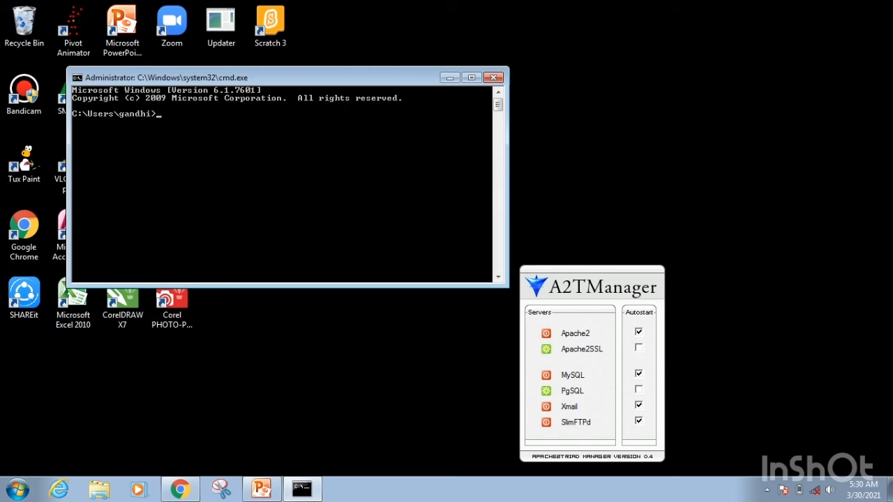
Change the working directory to c:\ and start the mysql command-line client.
{"action": "type", "text": "cd c"}
{"action": "type", "text": ":\\"}
{"action": "key", "text": "Return"}
{"action": "type", "text": "mysql"}
{"action": "key", "text": "Return"}
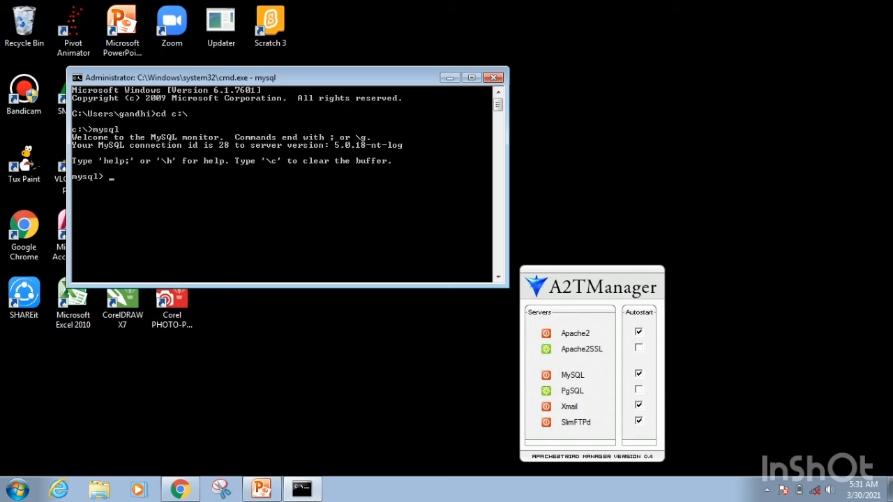
List all databases on the MySQL server with show databases;.
{"action": "type", "text": "show databases;"}
{"action": "key", "text": "Return"}
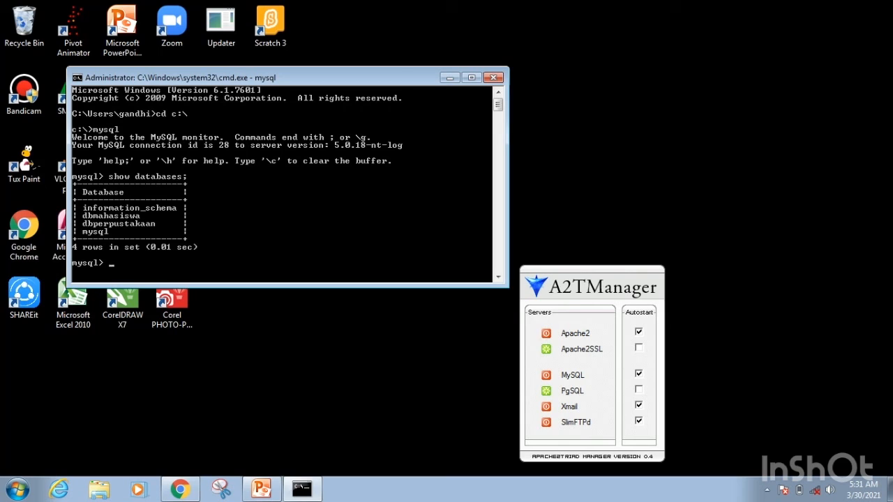
Make dbmahasiswa the active database with the use command.
{"action": "type", "text": "use dbmahasiswa;"}
{"action": "key", "text": "Return"}
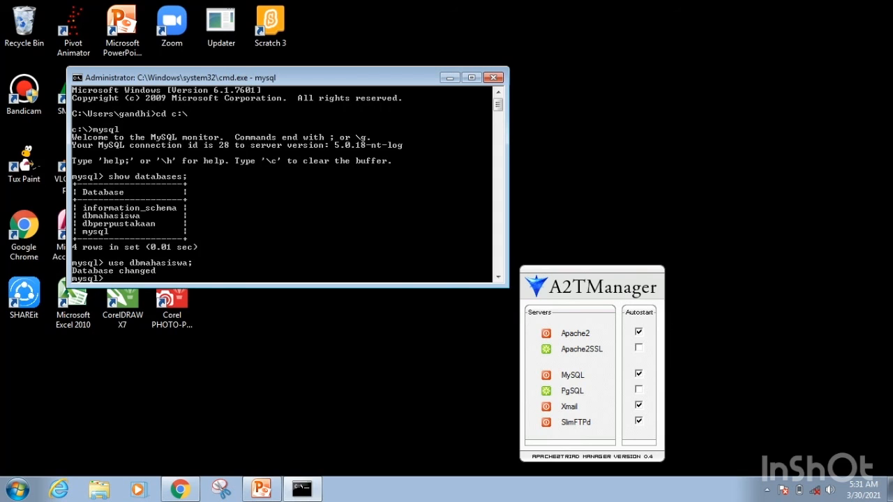
Enlarge the command-line window and list the tables of dbmahasiswa with show tables;.
{"action": "left_click", "coordinate": [471, 77]}
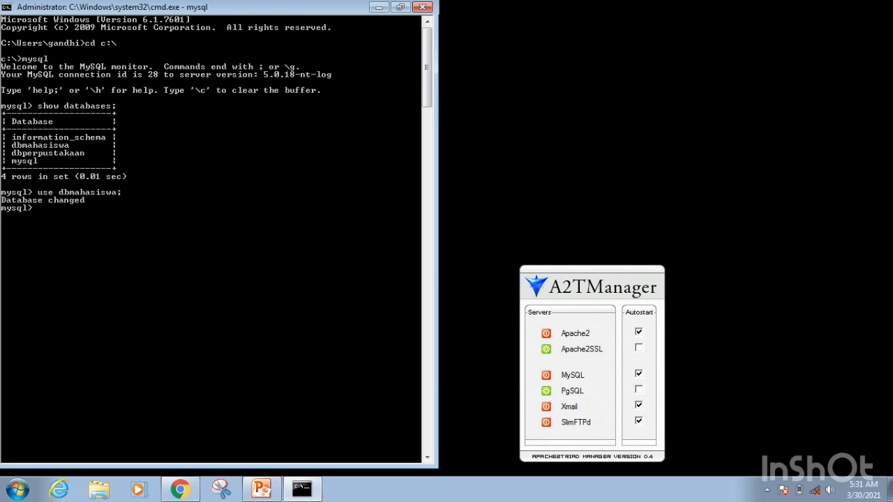
{"action": "type", "text": "show"}
{"action": "type", "text": "tables;"}
{"action": "key", "text": "Return"}
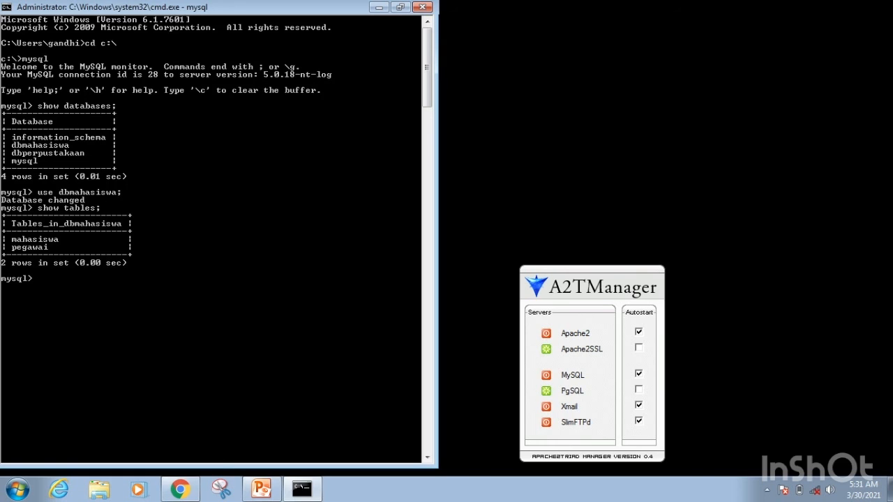
Try to open mahasiswa with the statement use mahasiswa;.
{"action": "type", "text": "use mahasiswa;"}
{"action": "key", "text": "Return"}
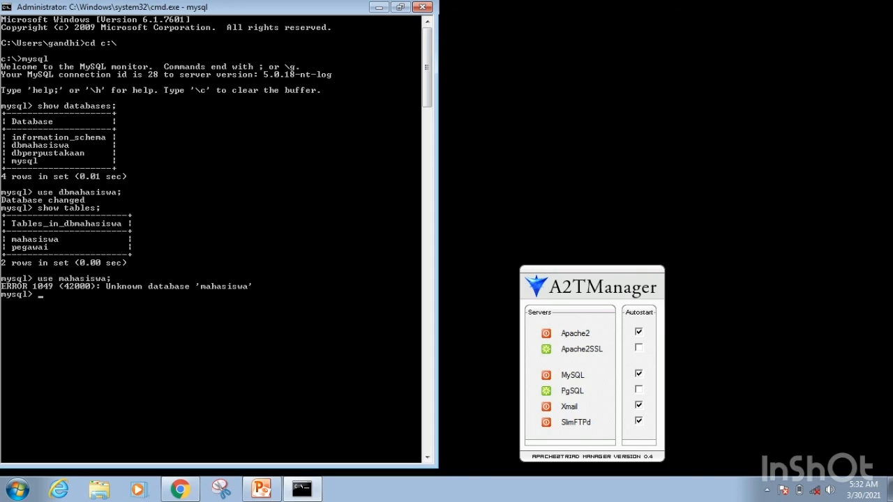
Try to end the MySQL session with the statement bye;.
{"action": "type", "text": "bye;"}
{"action": "key", "text": "Return"}
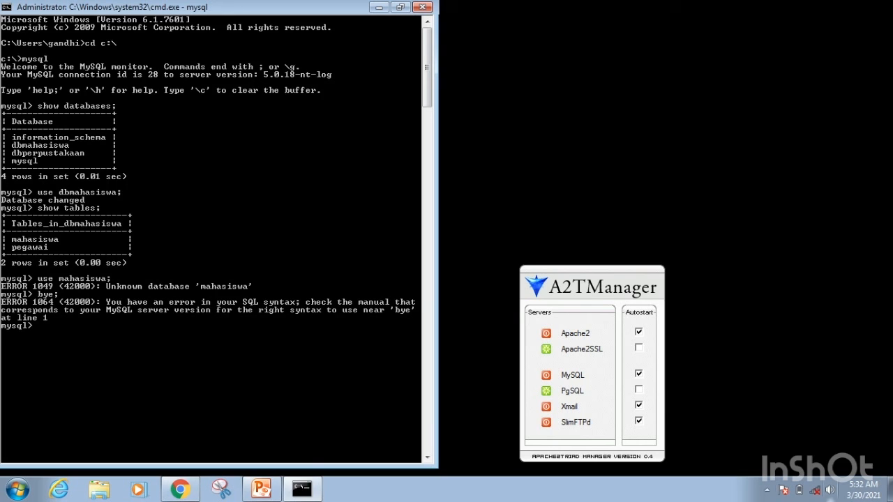
{"action": "left_click", "coordinate": [767, 491]}
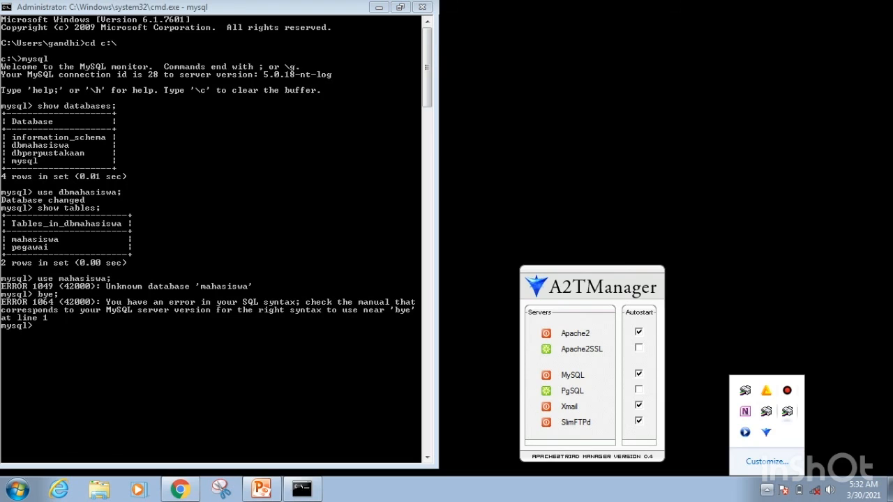